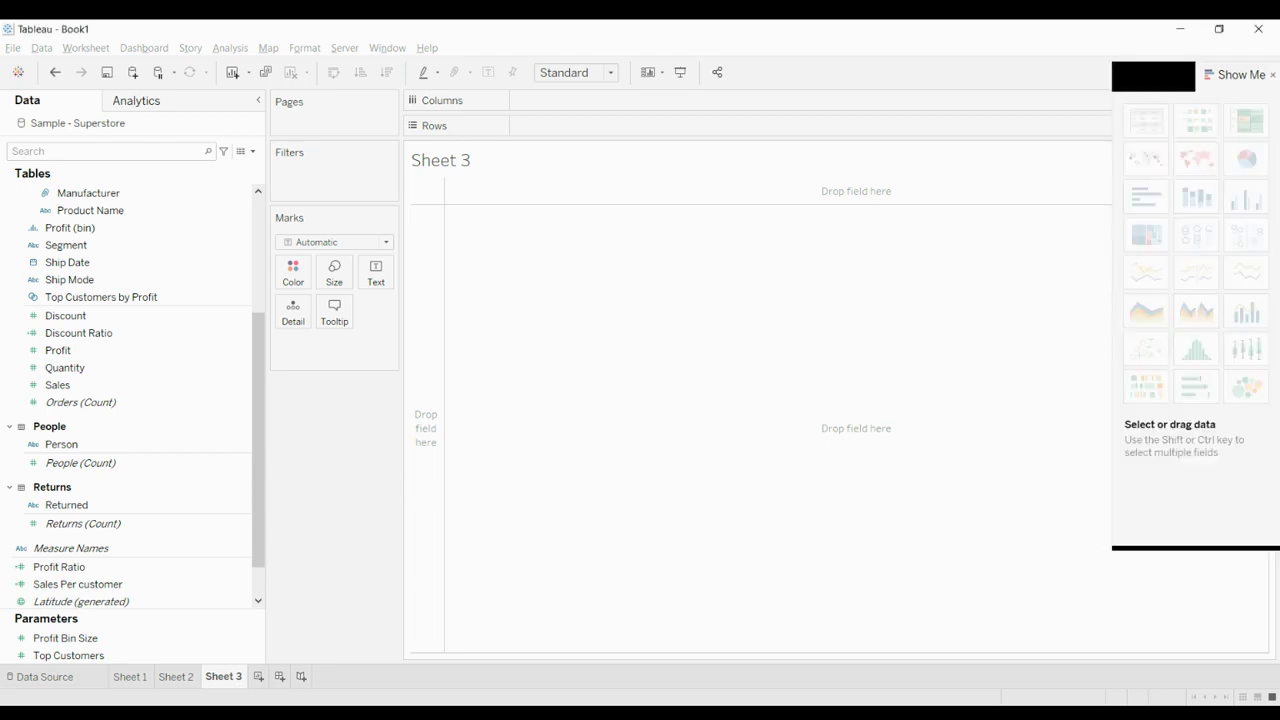
Place the Order Date field on the rows at year level
scroll(35, 312, "up", 5)
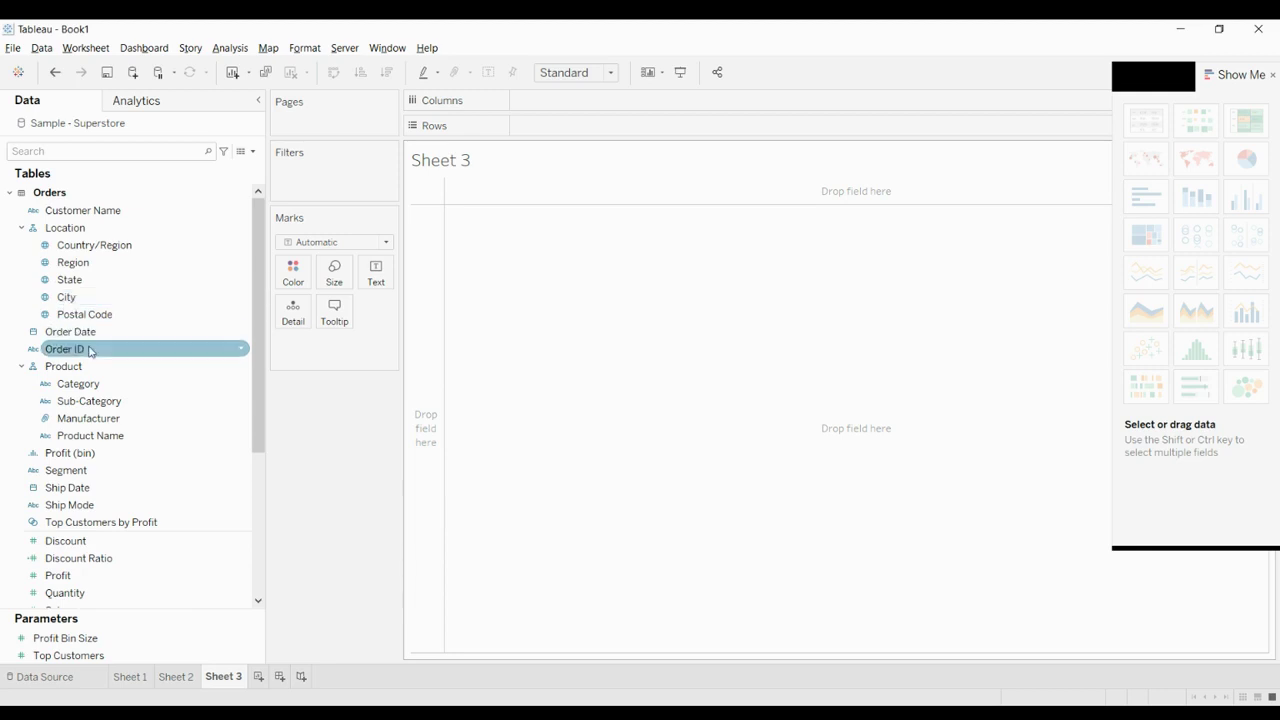
left_click_drag(97, 332, 571, 130)
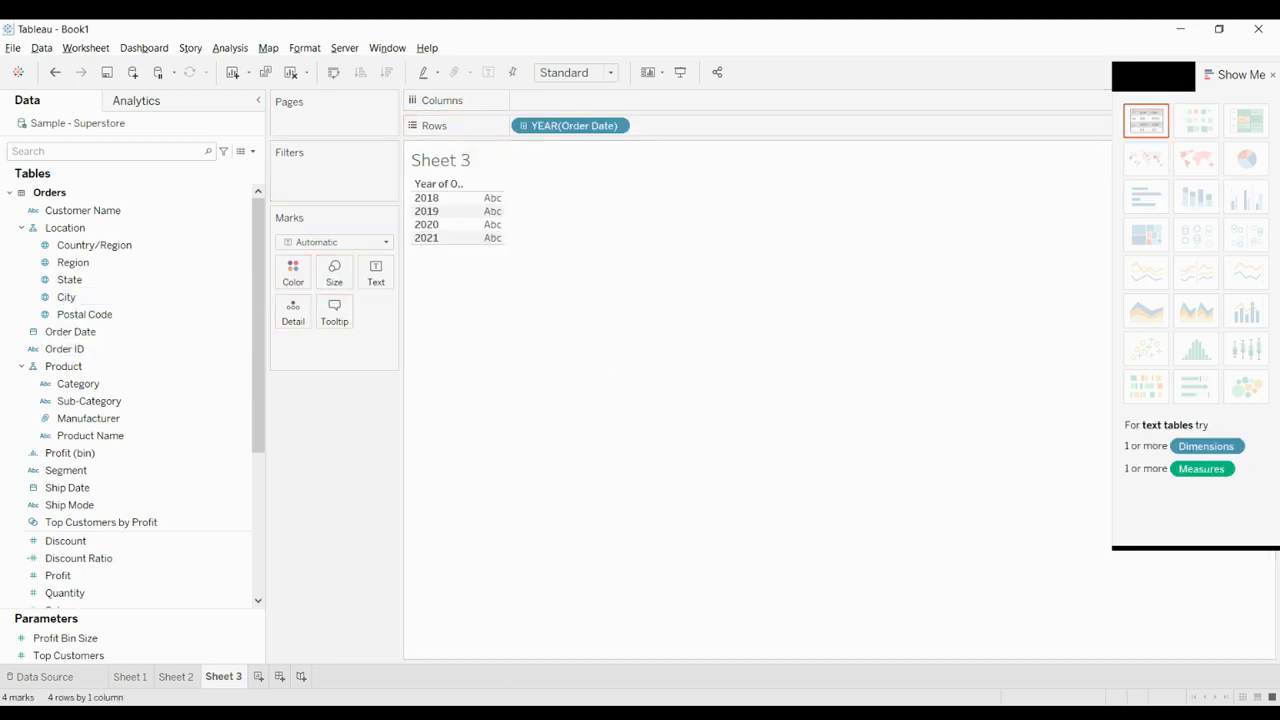
key("alt+Tab")
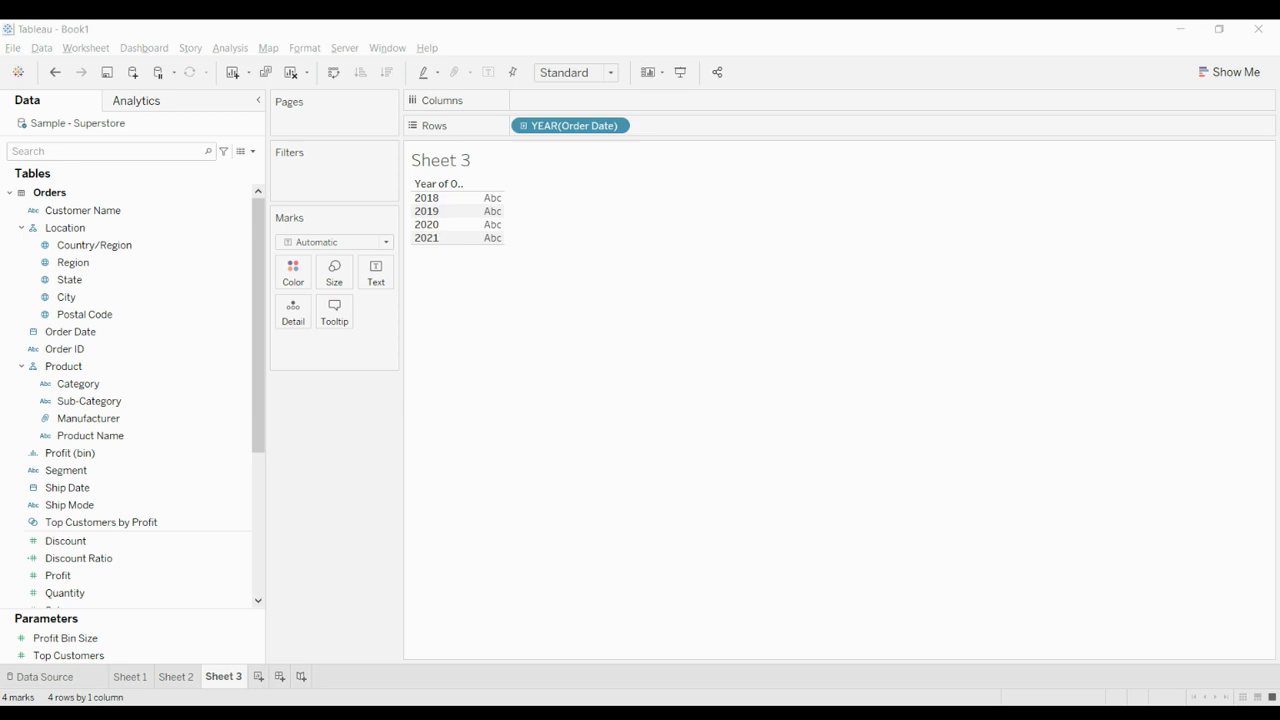
key("alt+Tab")
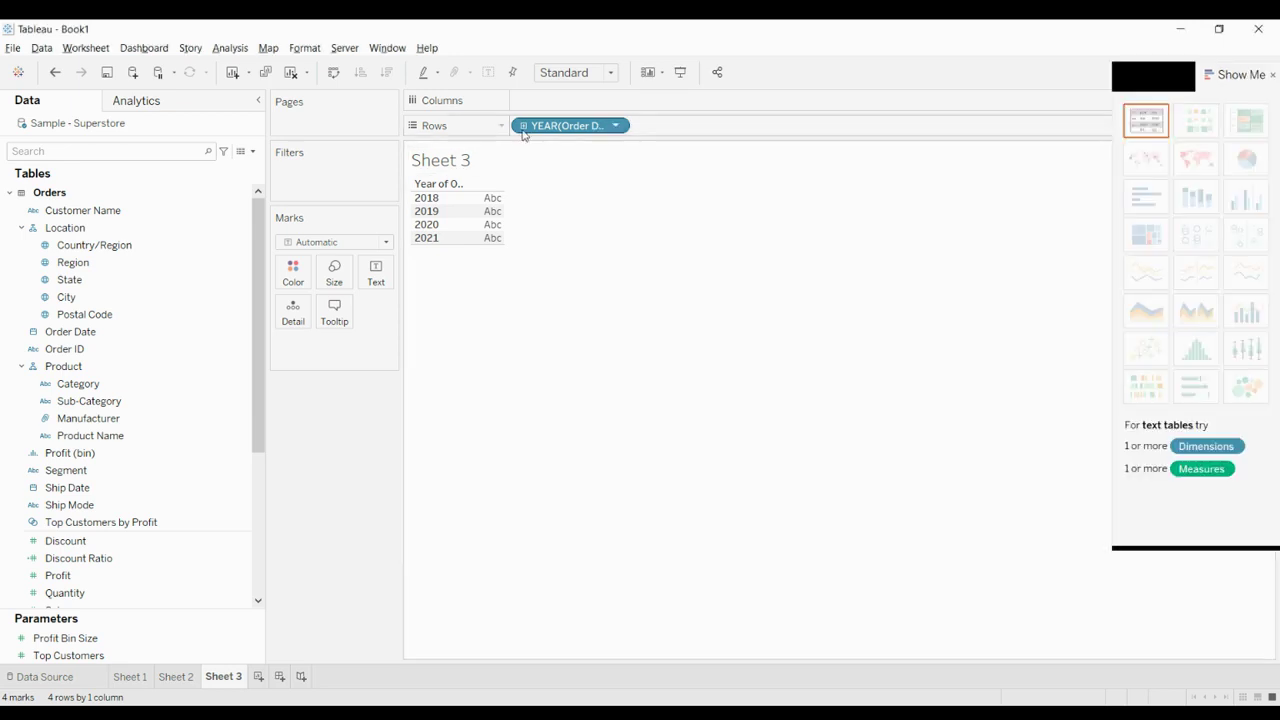
Drill the Order Date rows down from year to quarter, month and day
left_click(522, 129)
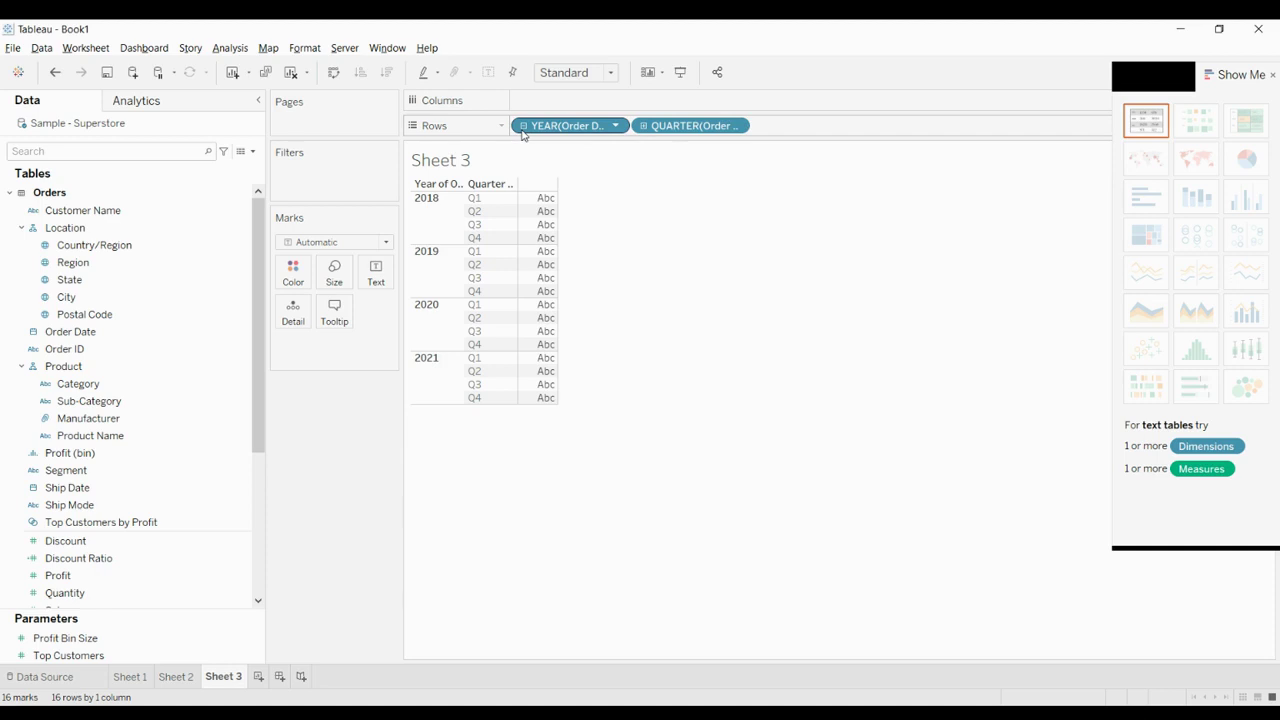
left_click(644, 128)
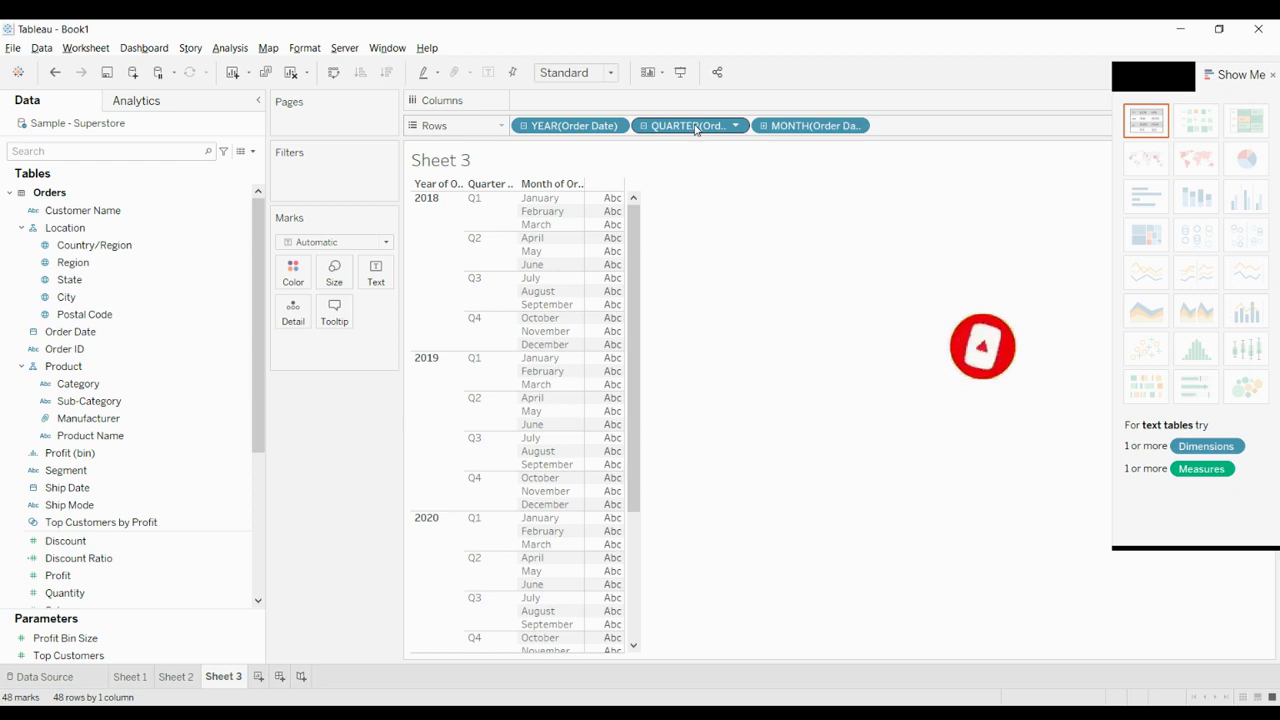
left_click(763, 127)
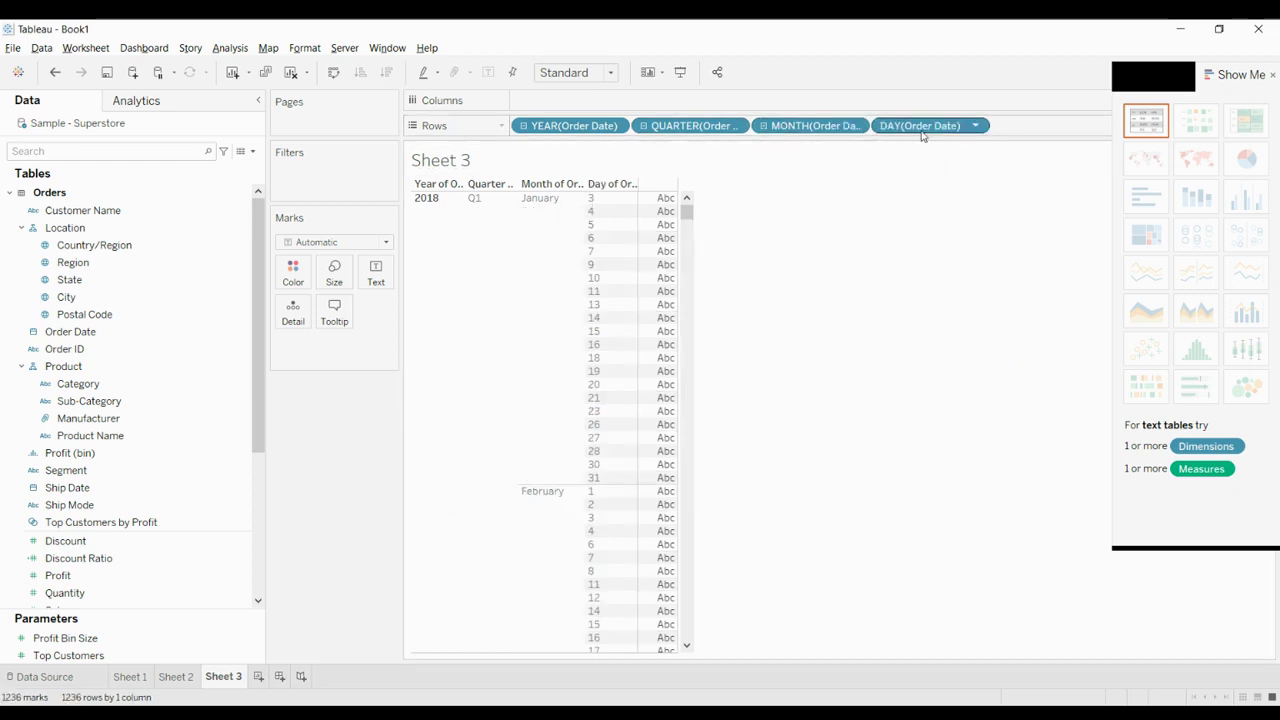
key("alt+Tab")
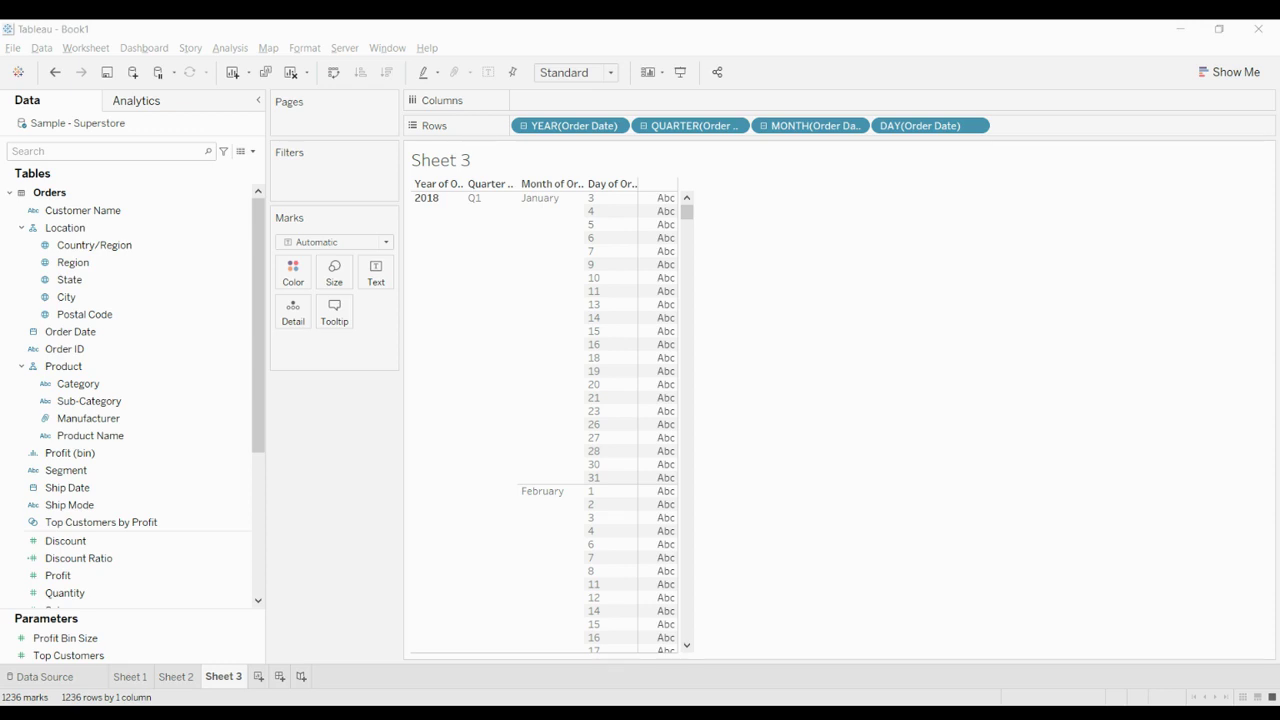
key("ctrl+1")
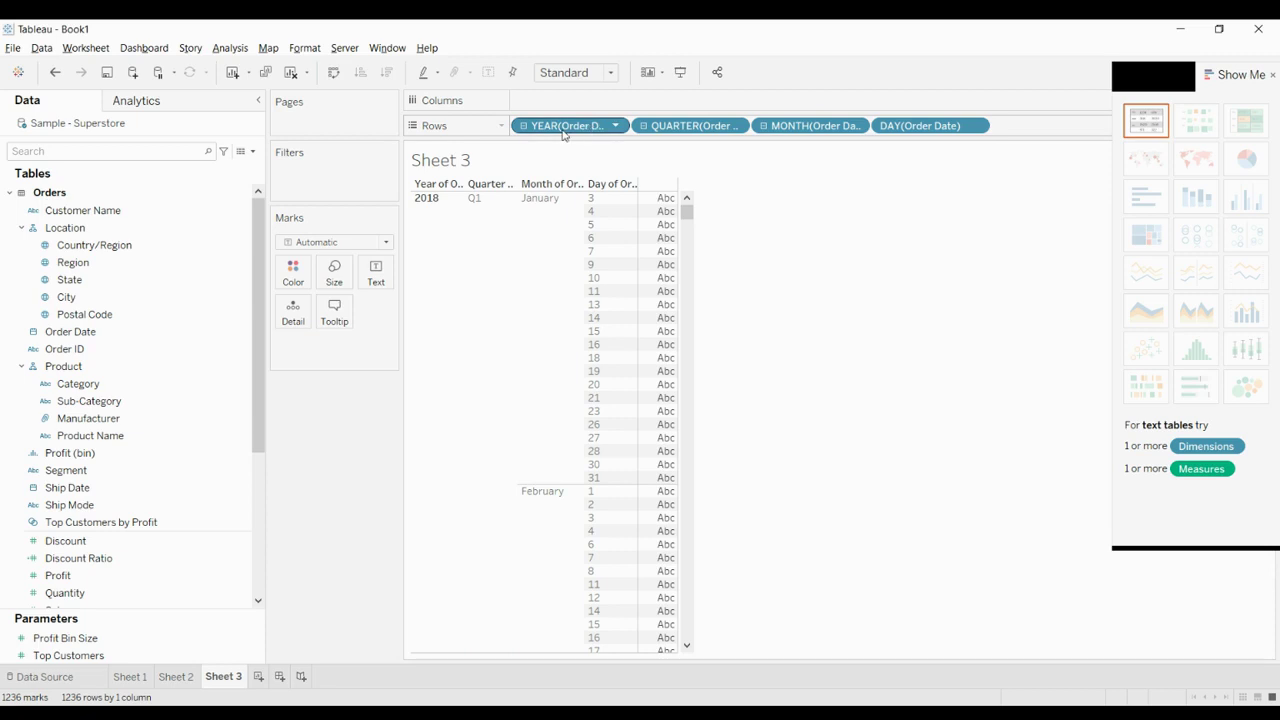
Remove the year and day levels of Order Date from the rows, leaving quarter and month
left_click_drag(563, 131, 351, 462)
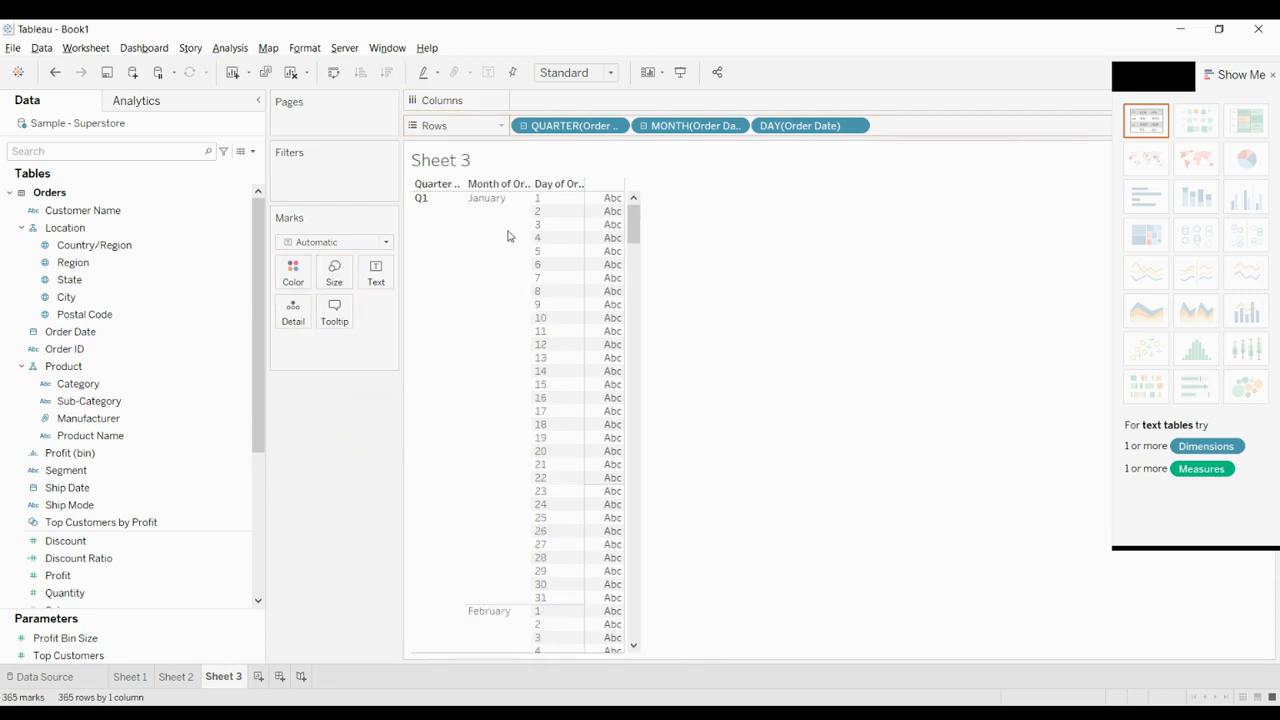
left_click_drag(799, 128, 328, 453)
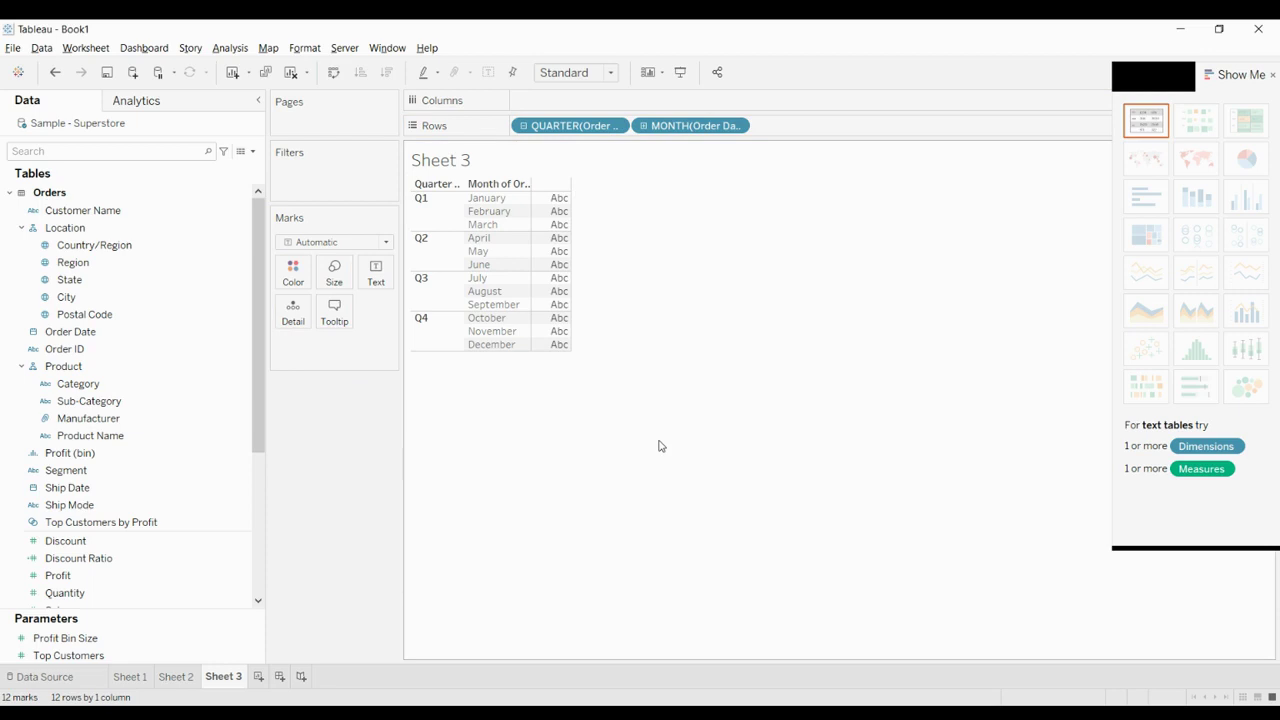
key("ctrl+1")
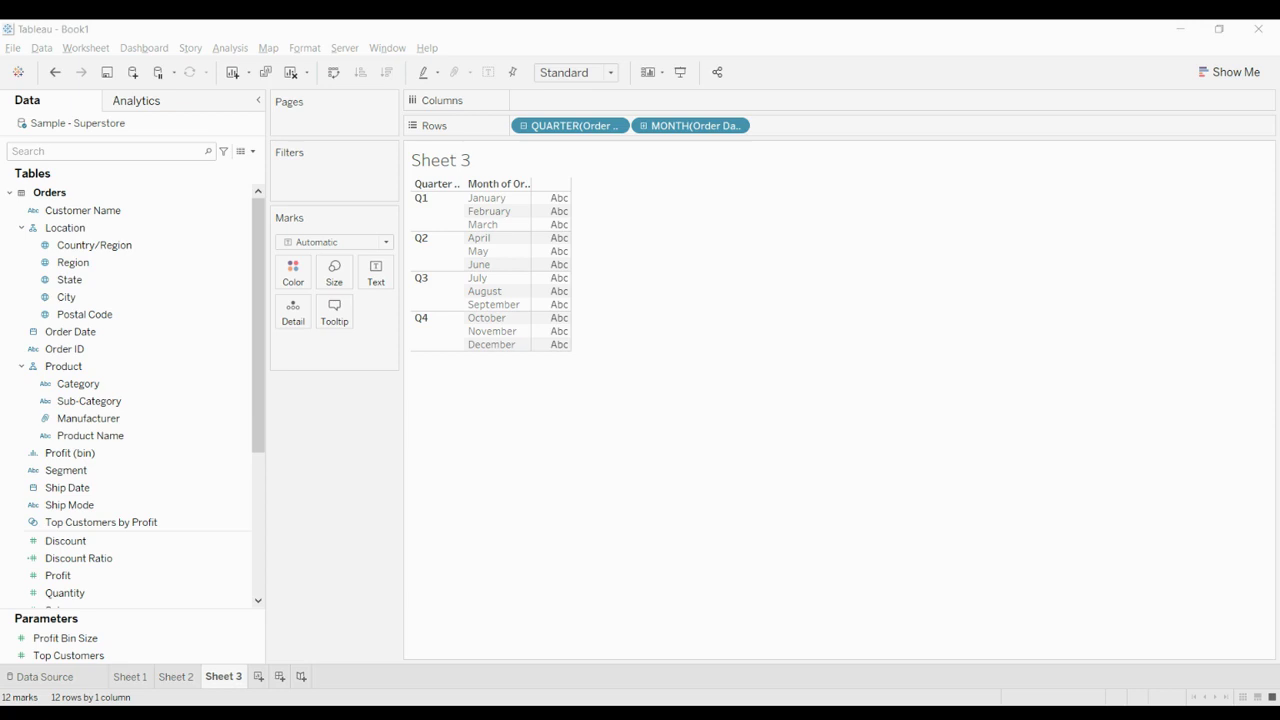
key("ctrl+1")
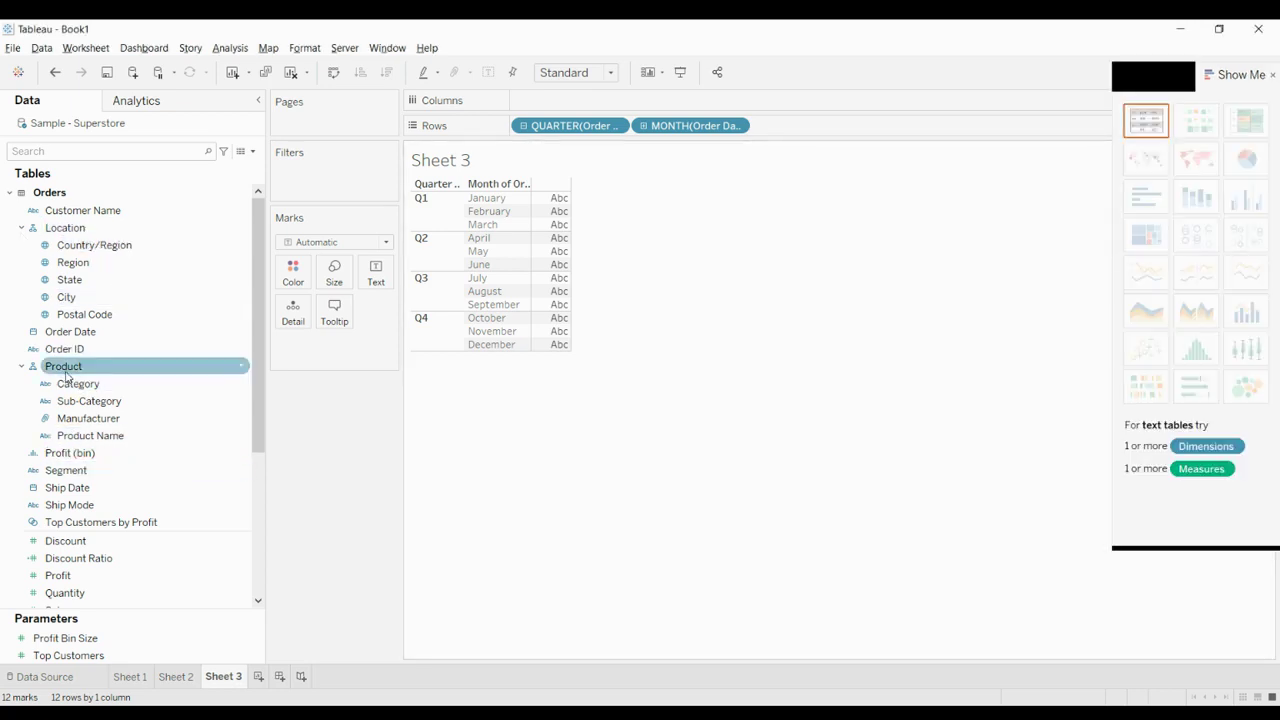
Place the year of Order Date on the columns and show Sales as text values in the table
left_click_drag(70, 331, 524, 108)
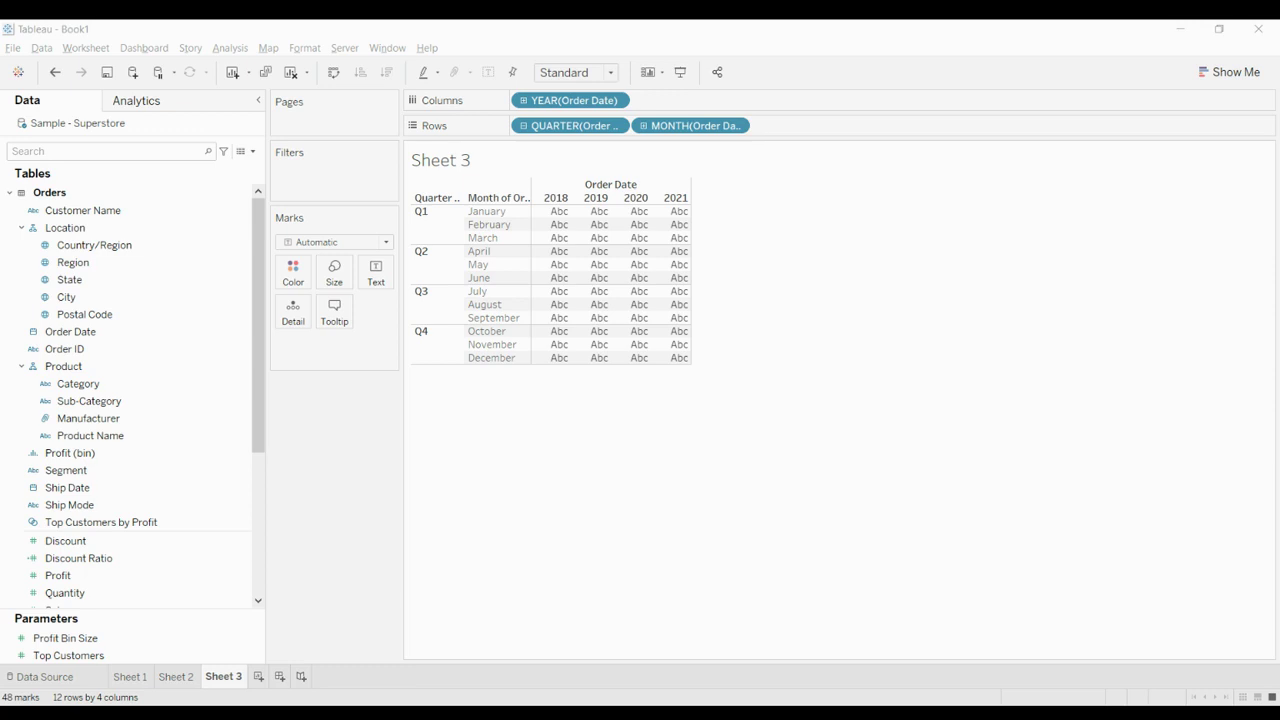
key("ctrl+1")
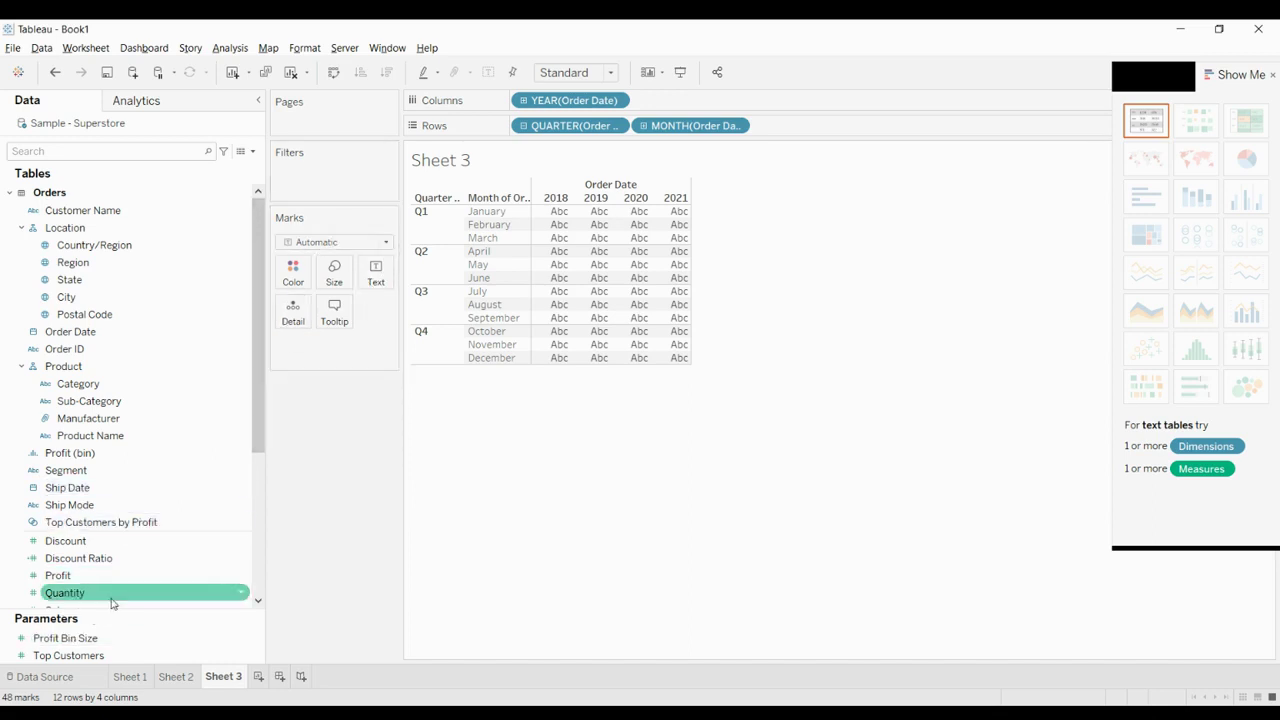
scroll(98, 527, "down", 2)
left_click_drag(70, 558, 379, 289)
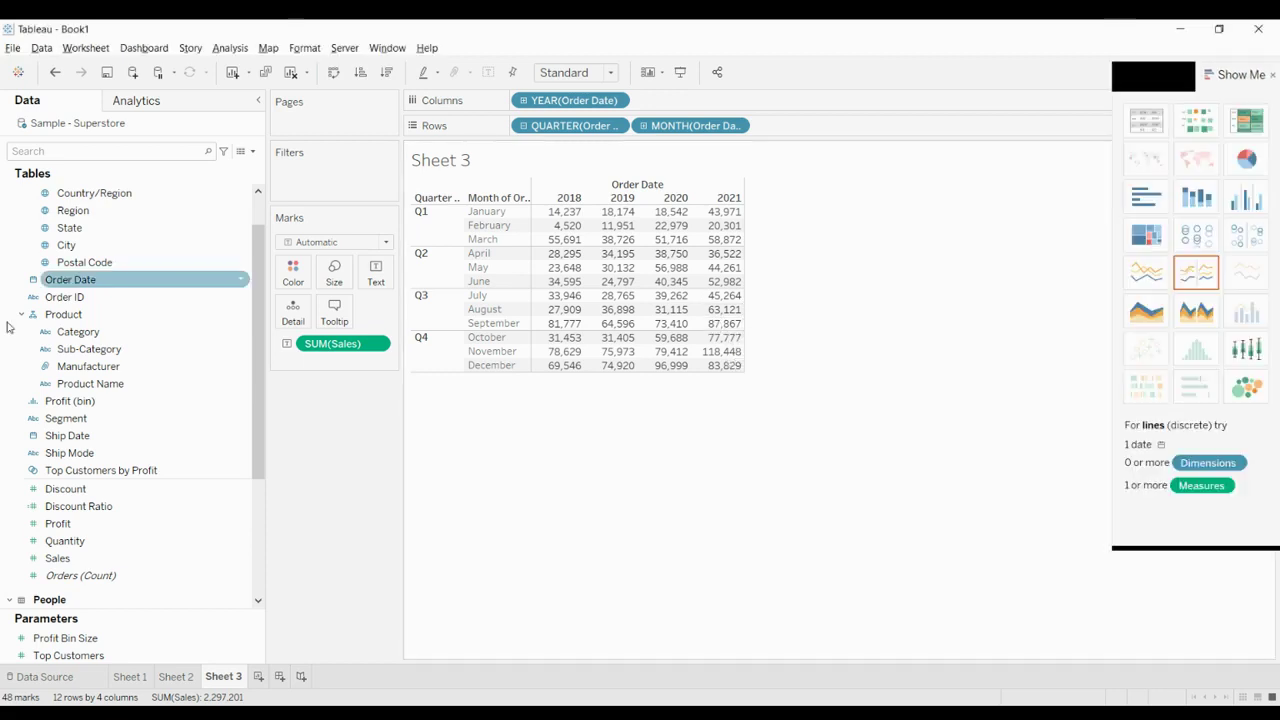
Add subtotals, column grand totals and row grand totals to the sales table
left_click(137, 101)
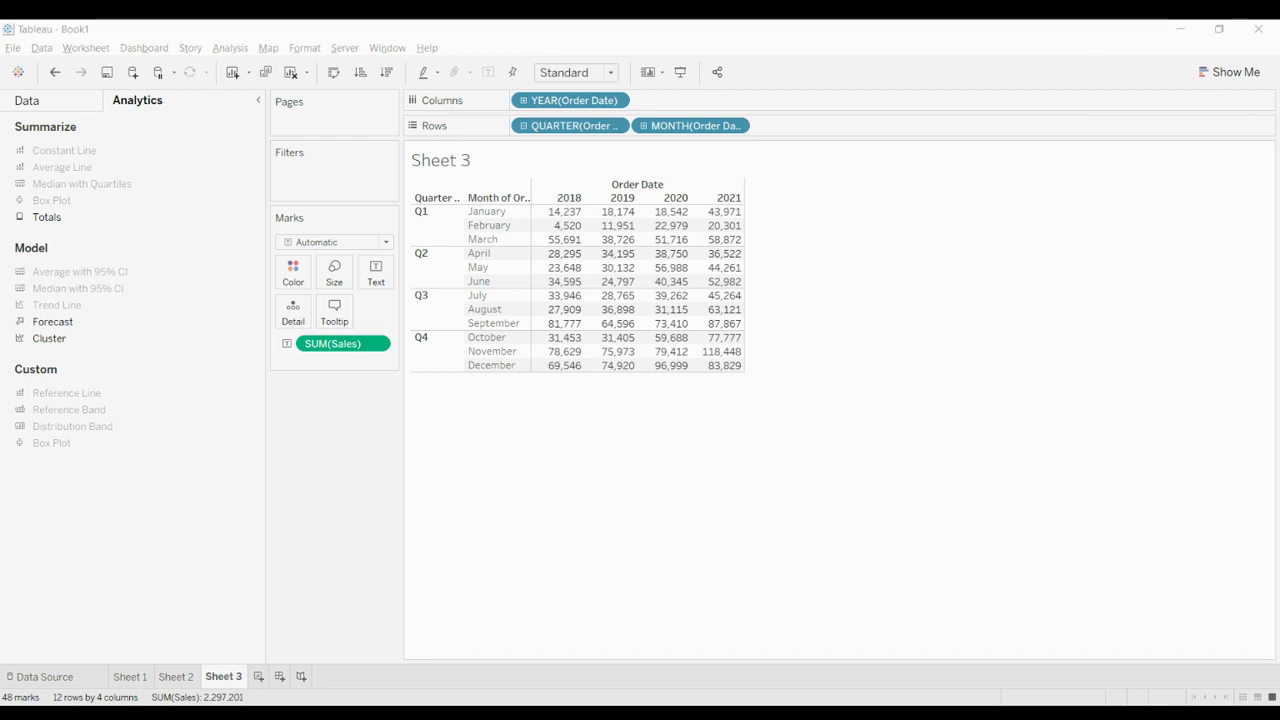
left_click(231, 328)
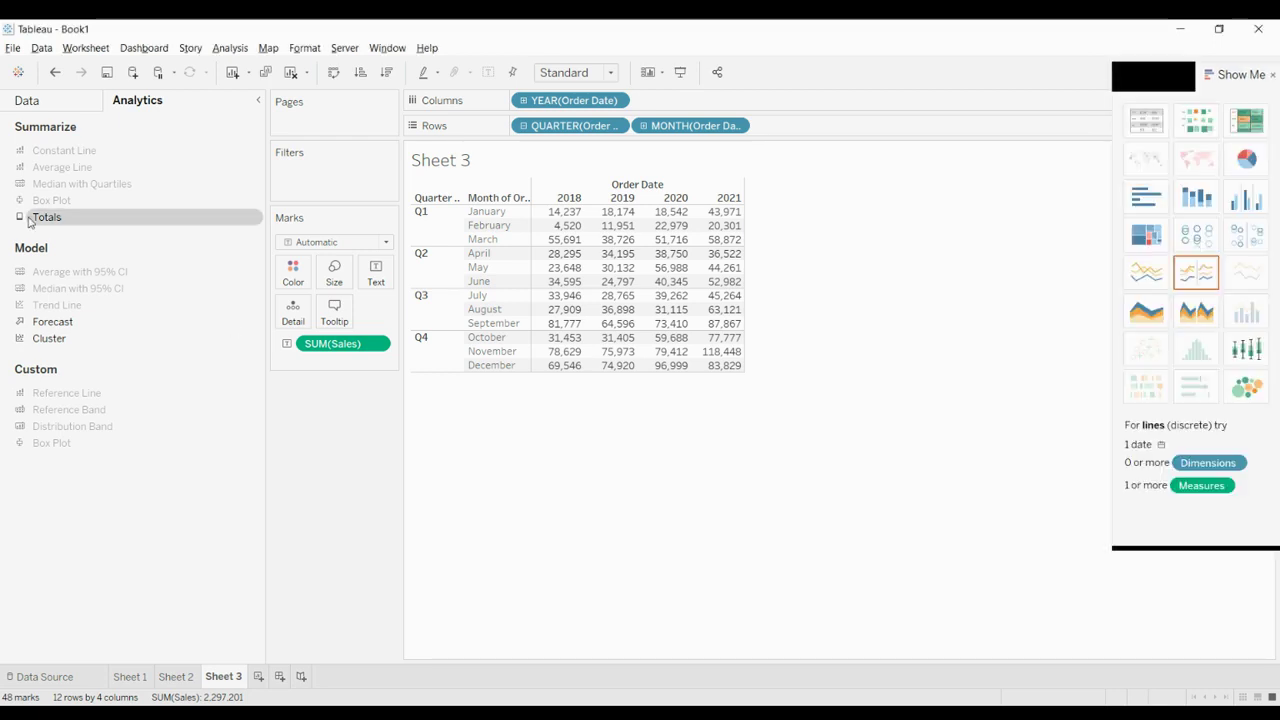
left_click_drag(30, 222, 555, 207)
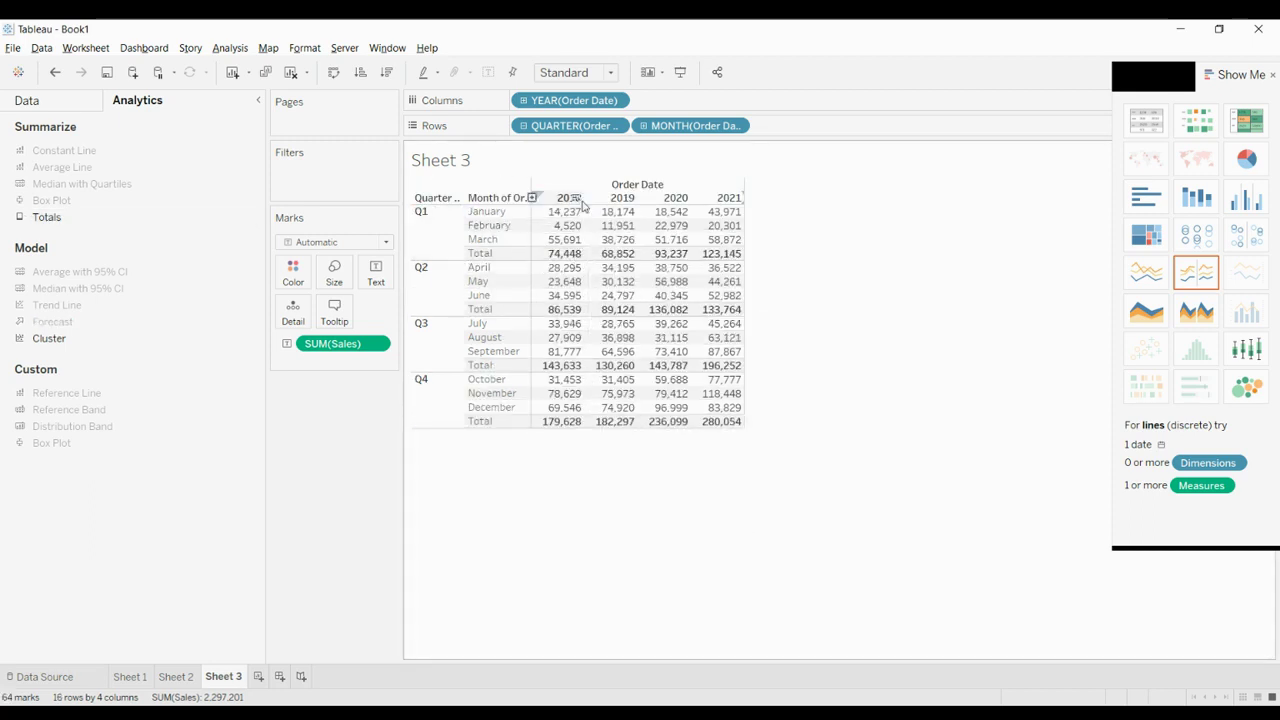
left_click_drag(58, 220, 625, 210)
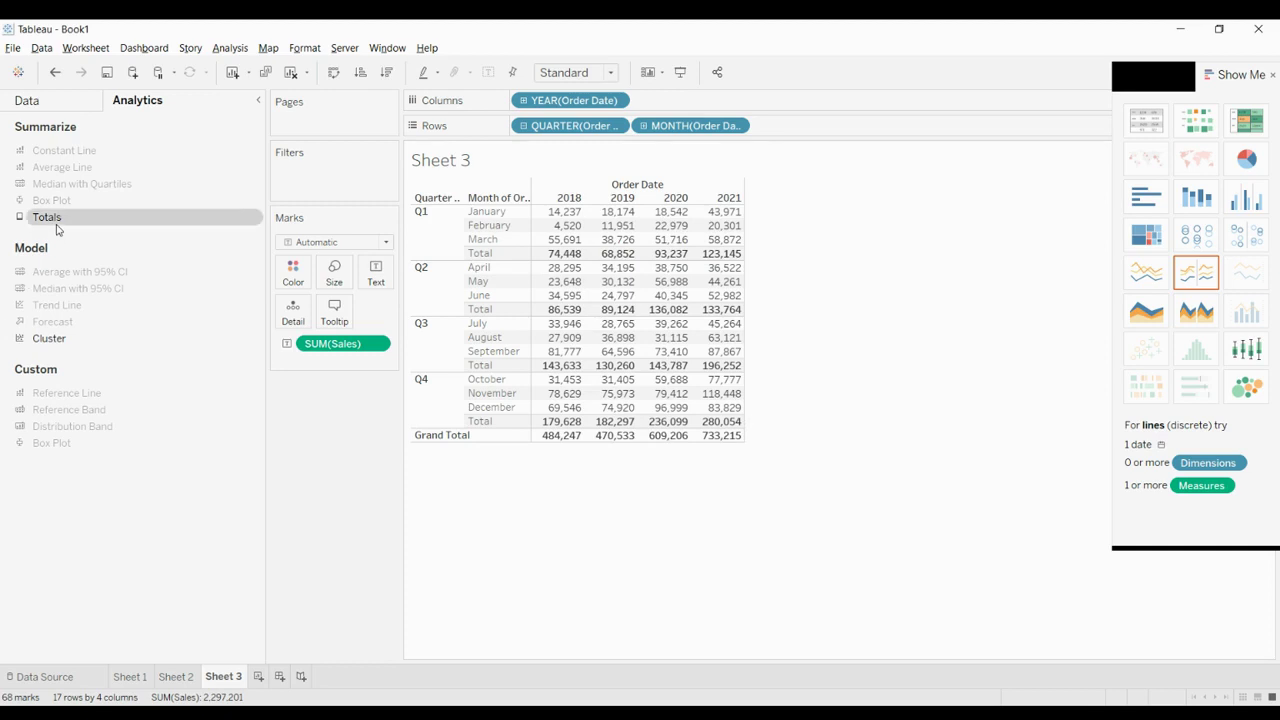
left_click_drag(46, 217, 700, 212)
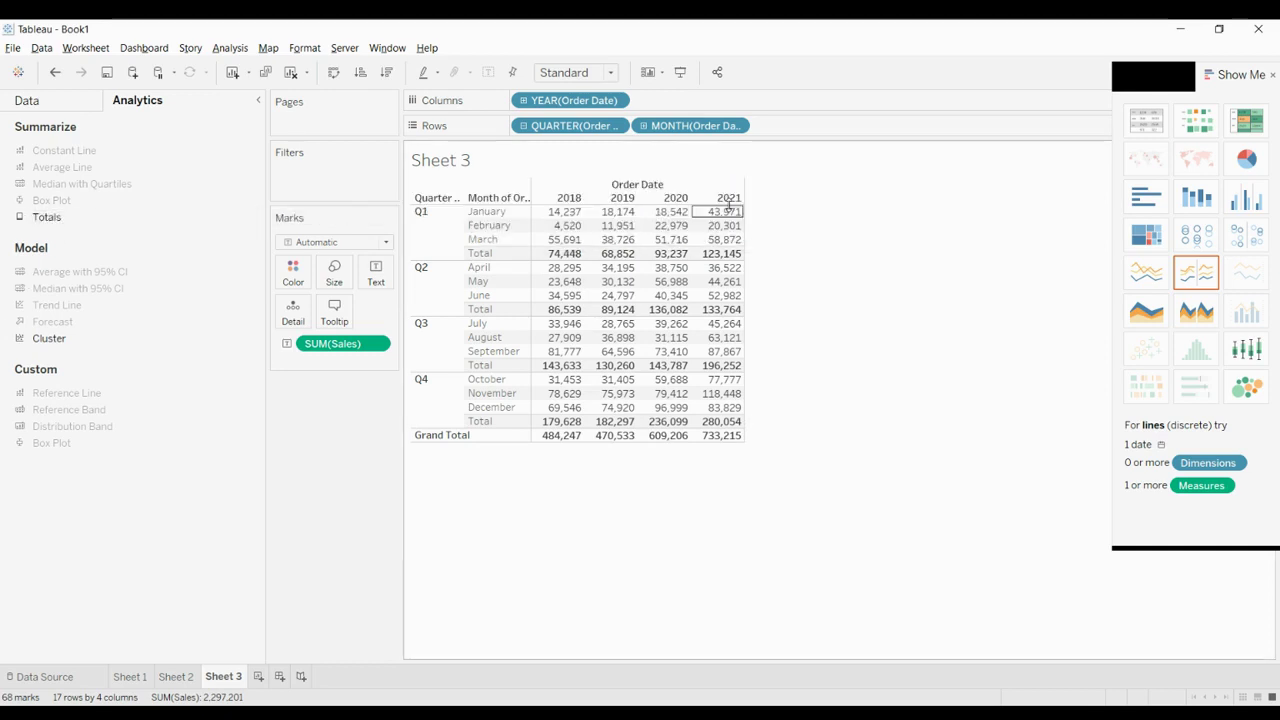
key("alt+Tab")
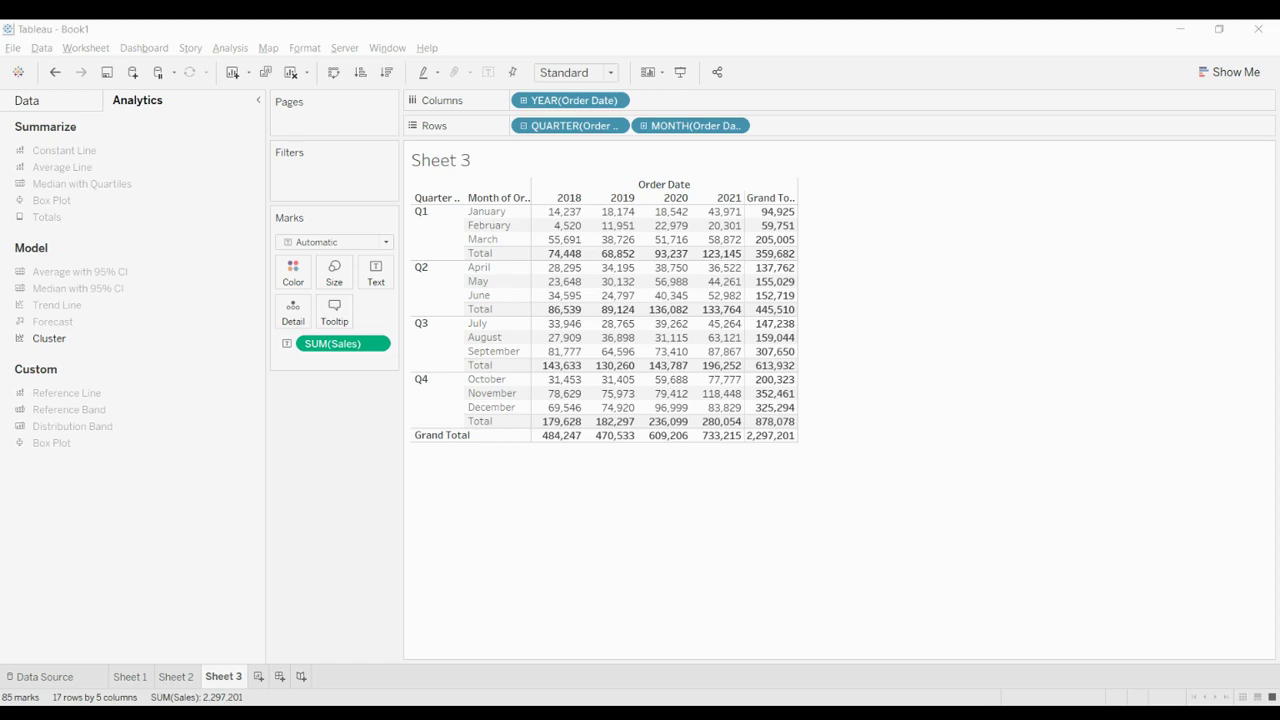
key("ctrl+1")
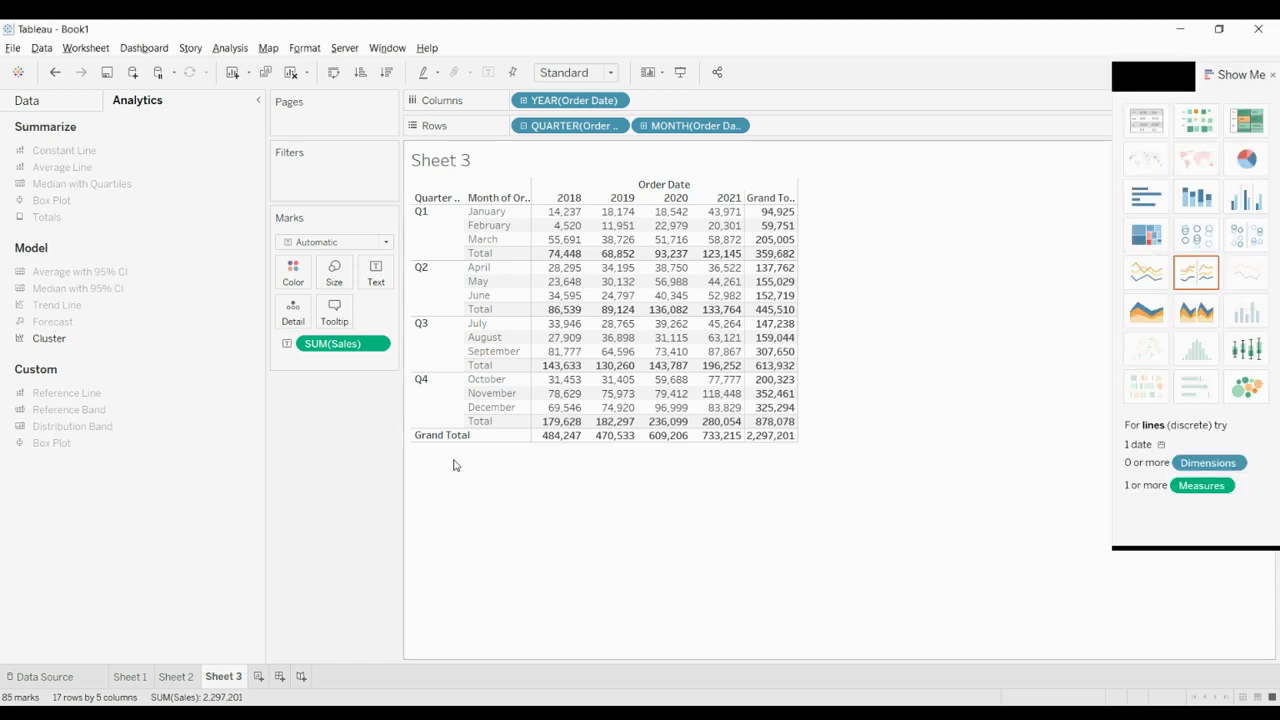
Undo the subtotals and both grand totals in the sales table
key("ctrl+z")
key("ctrl+z")
key("ctrl+z")
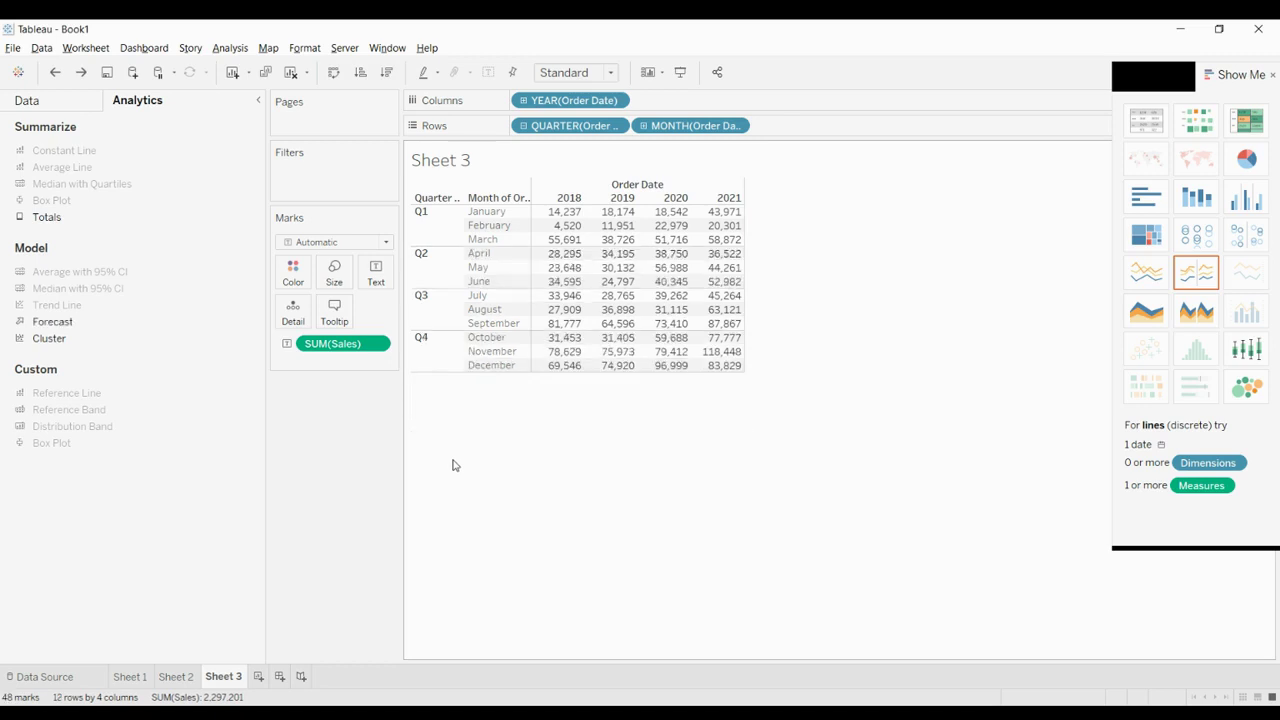
Apply a Difference table calculation to Sales and review its calculation settings without changing them
key("ctrl+1")
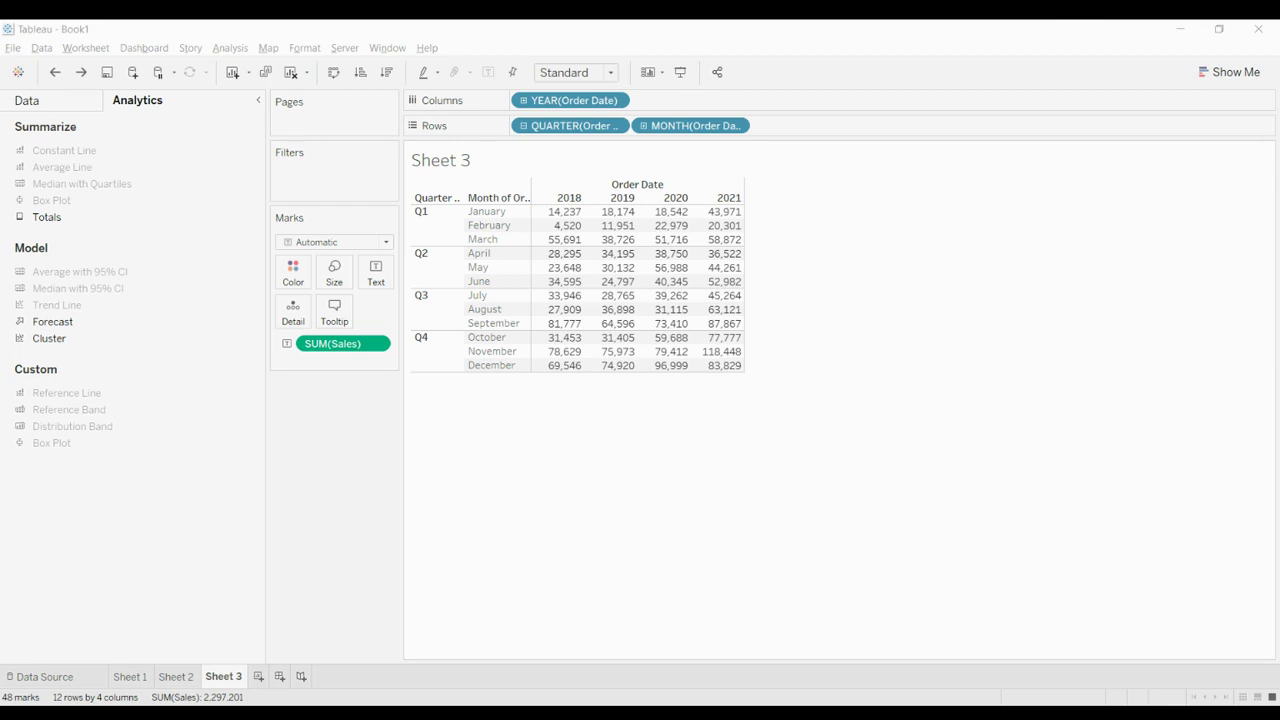
key("ctrl+1")
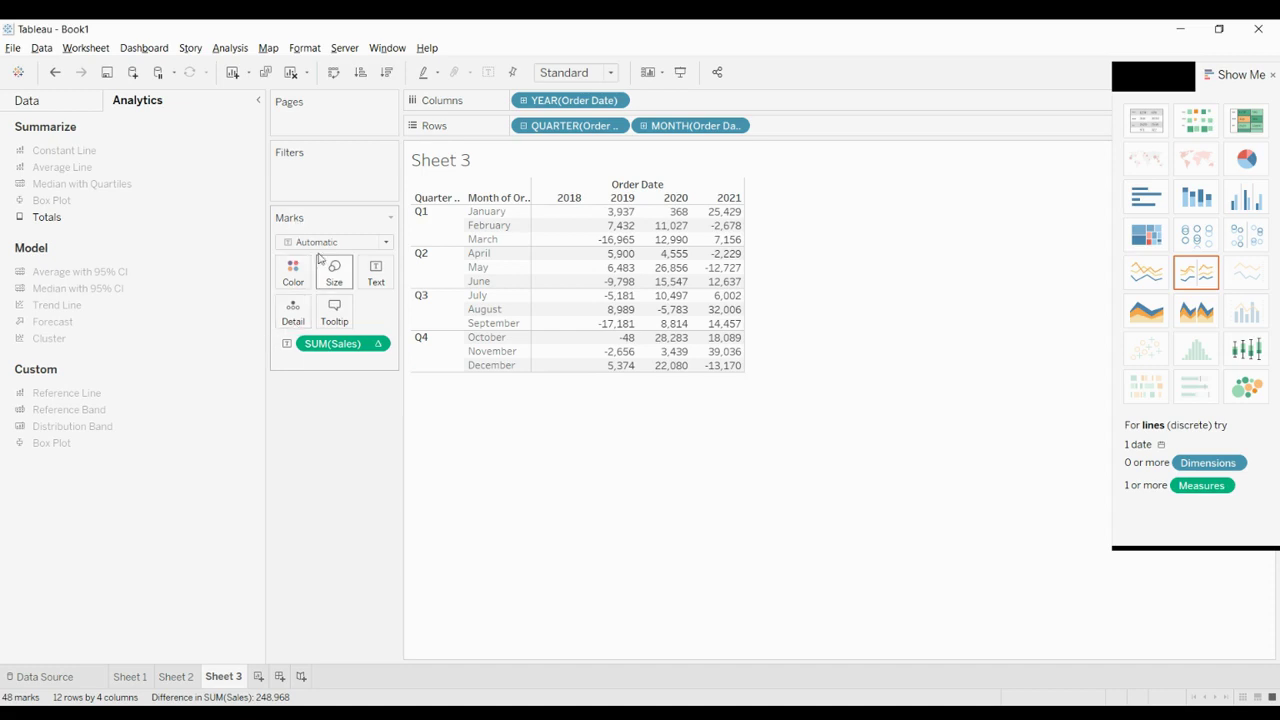
left_click(379, 346)
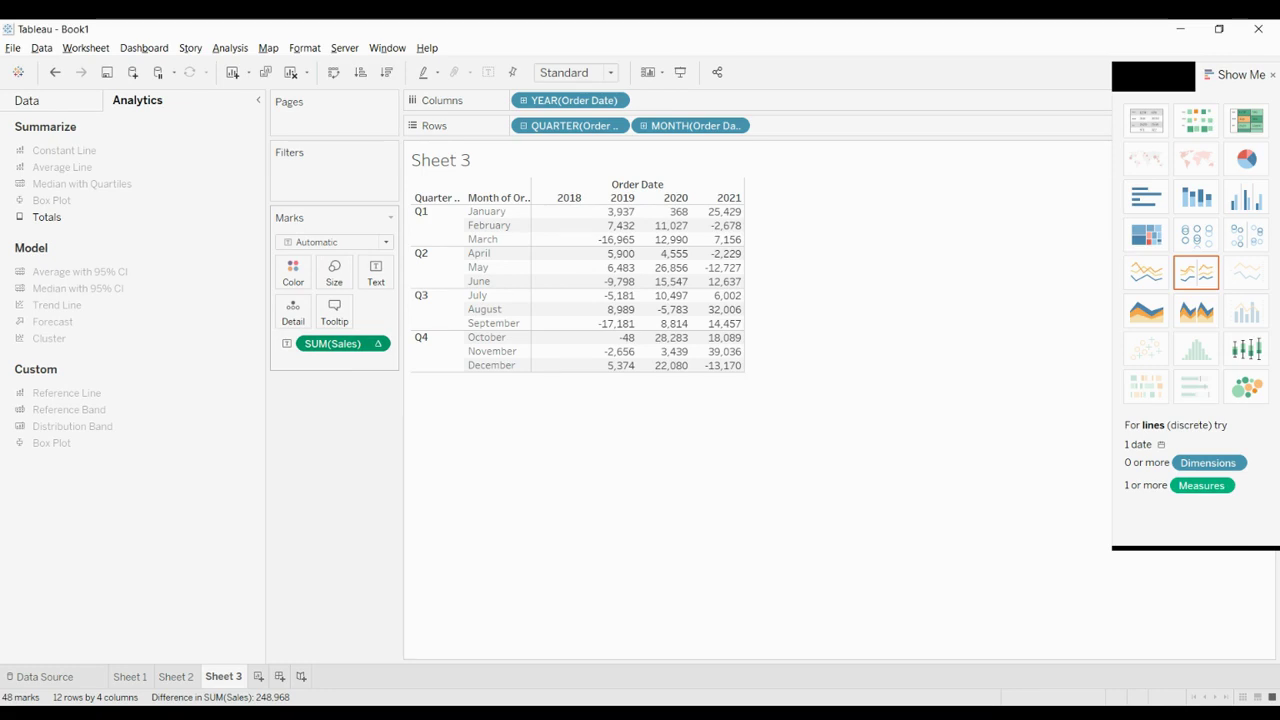
left_click(363, 593)
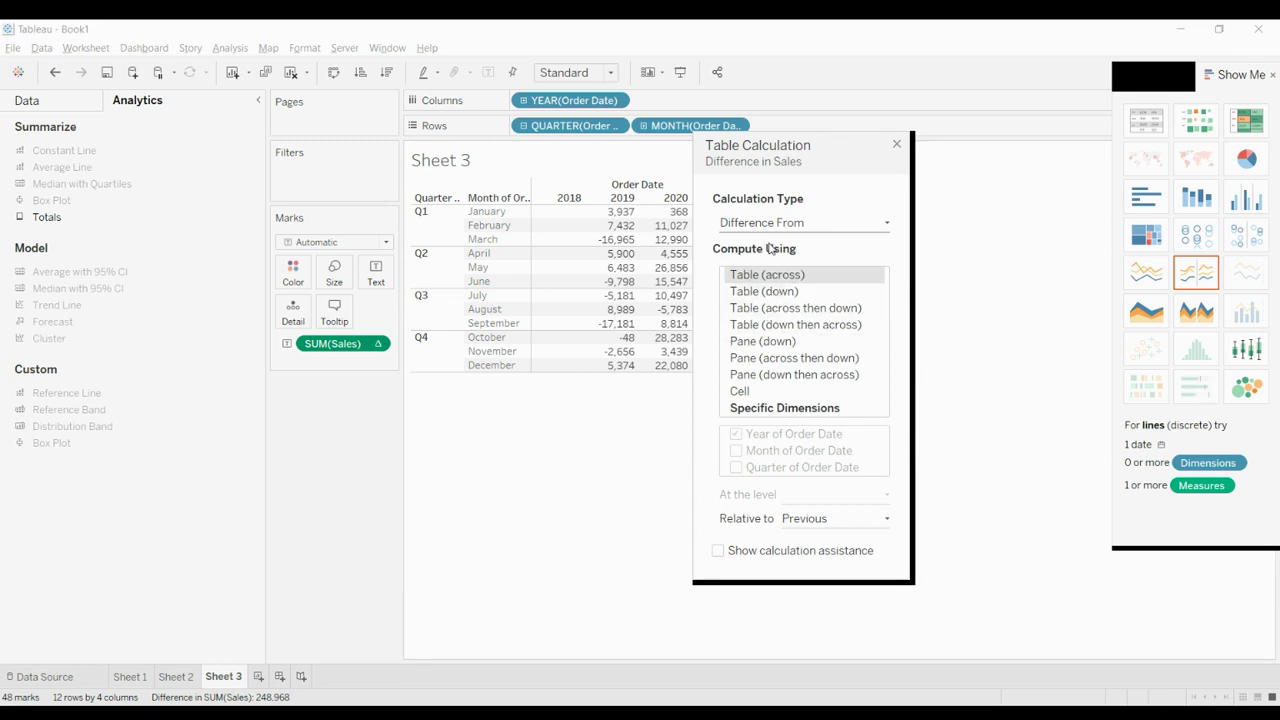
left_click(896, 144)
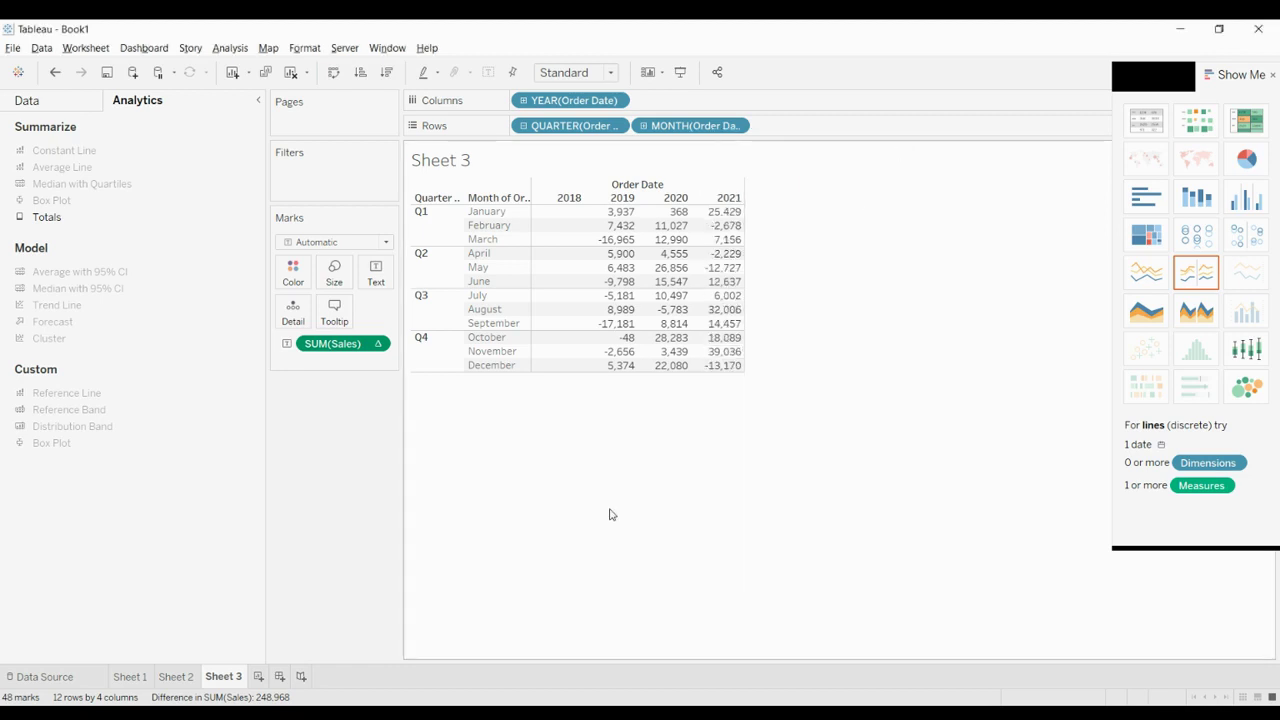
Undo the difference calculation and the placement of Sales as text
key("ctrl+z")
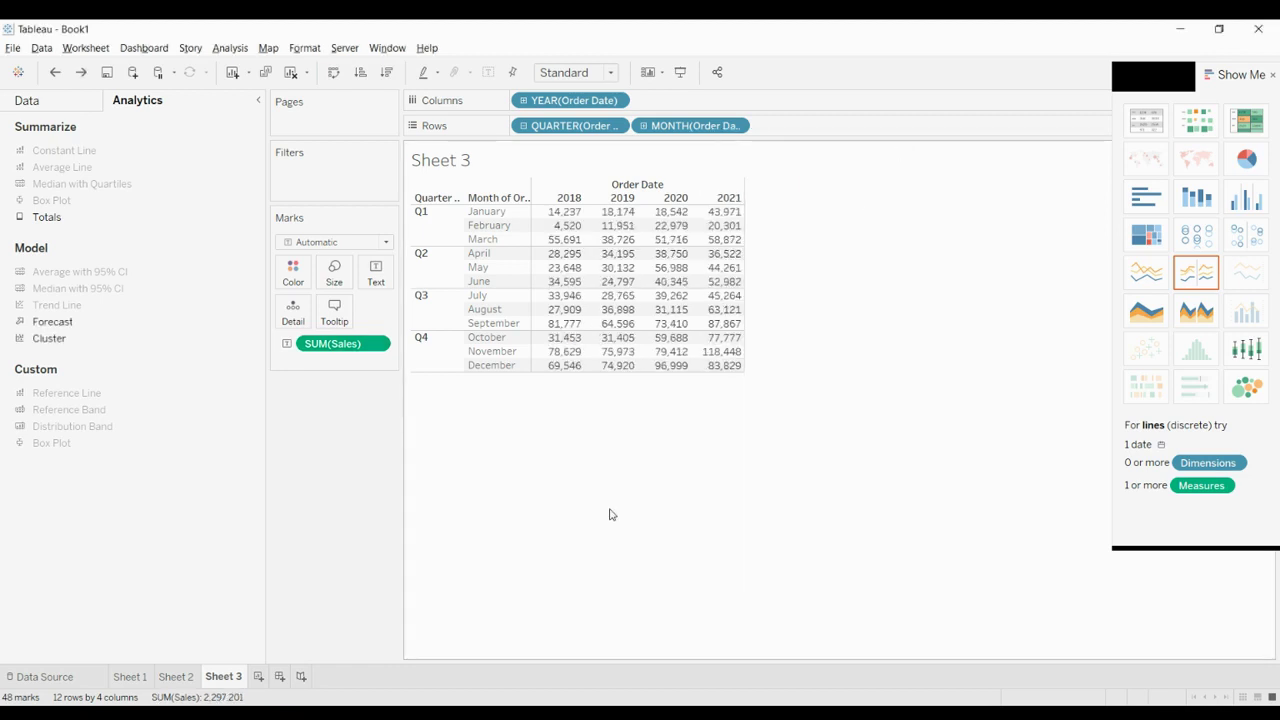
key("ctrl+z")
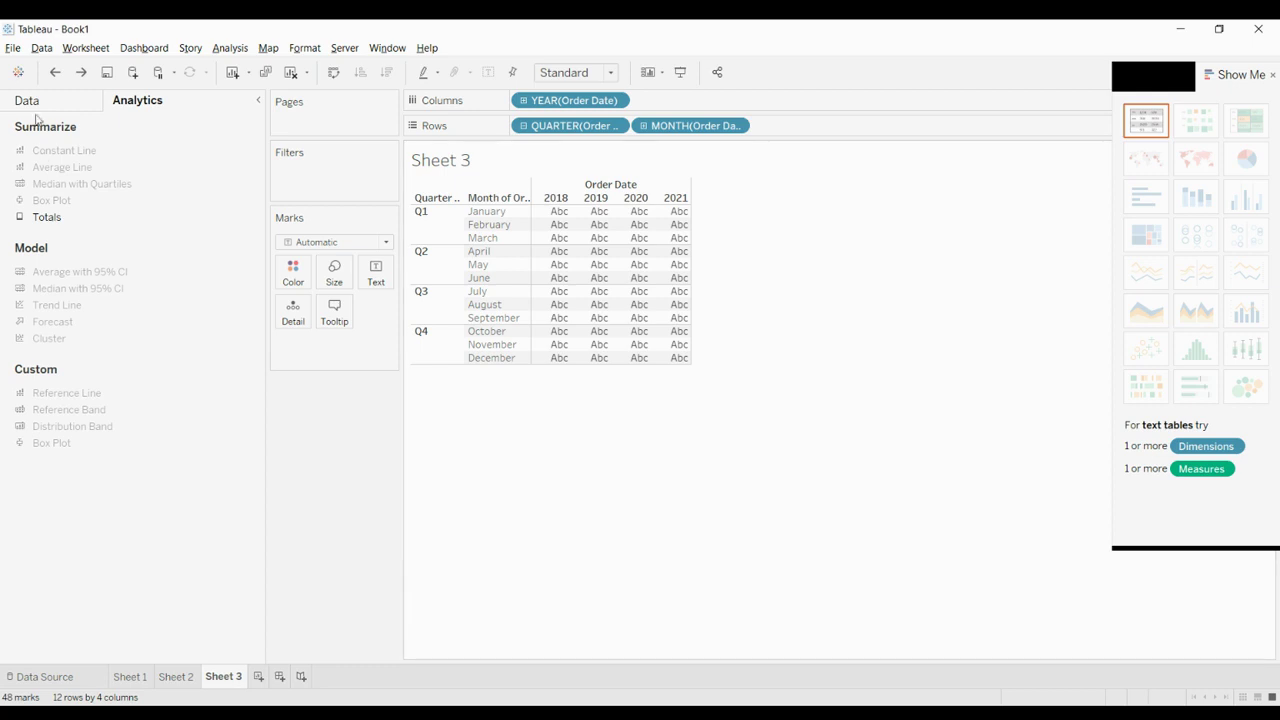
Add Sales as a detail with a Difference From calculation computed using Table (down), switching calculation assistance on and off
left_click(30, 100)
left_click_drag(57, 558, 287, 356)
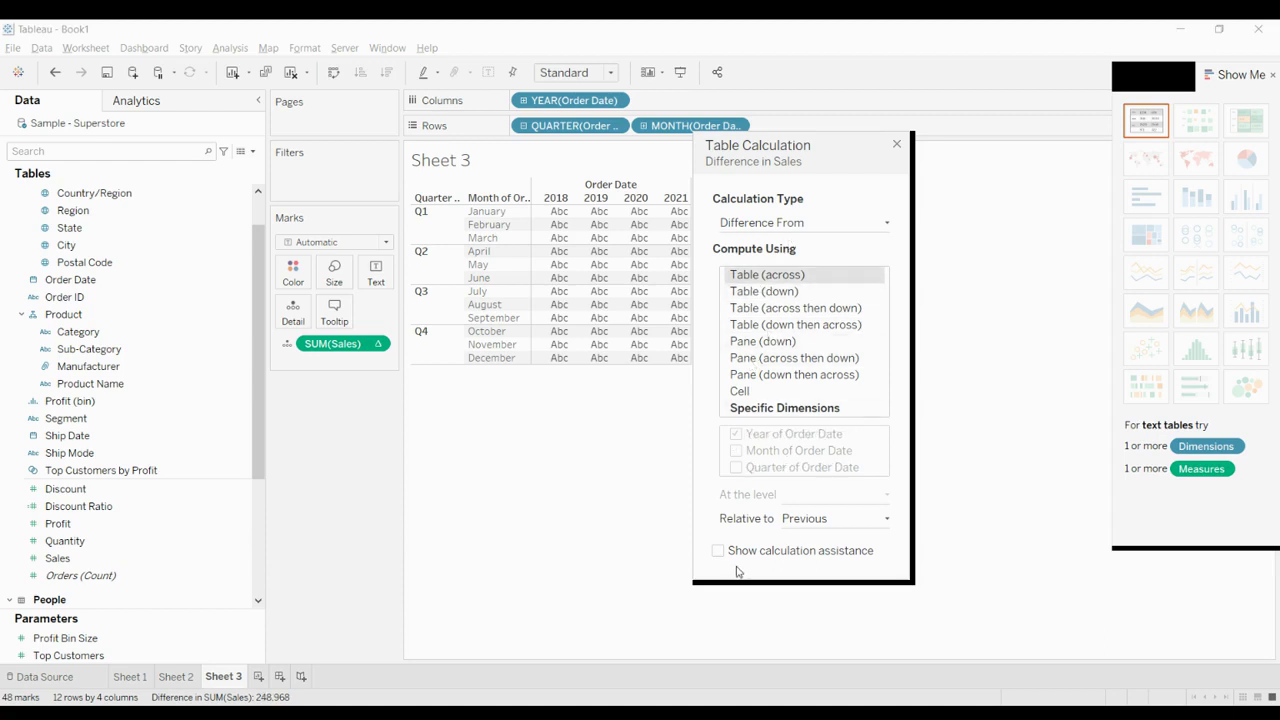
left_click(770, 291)
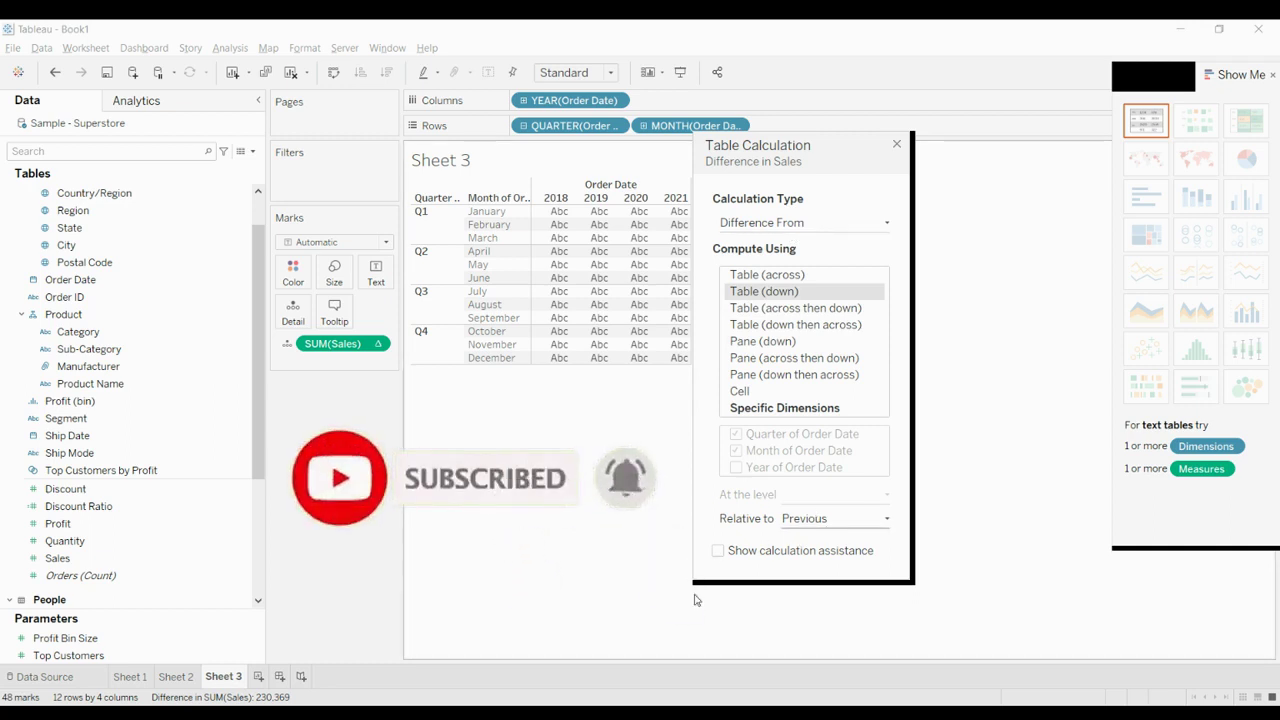
left_click(717, 551)
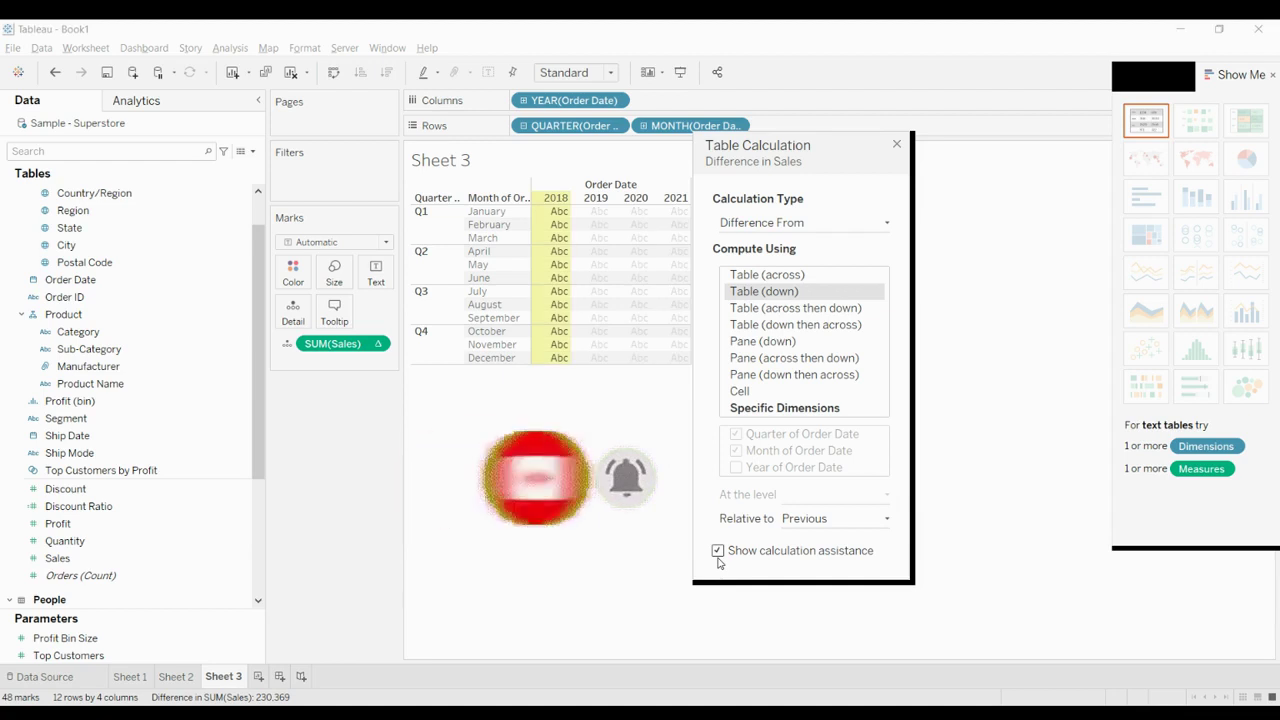
left_click(717, 551)
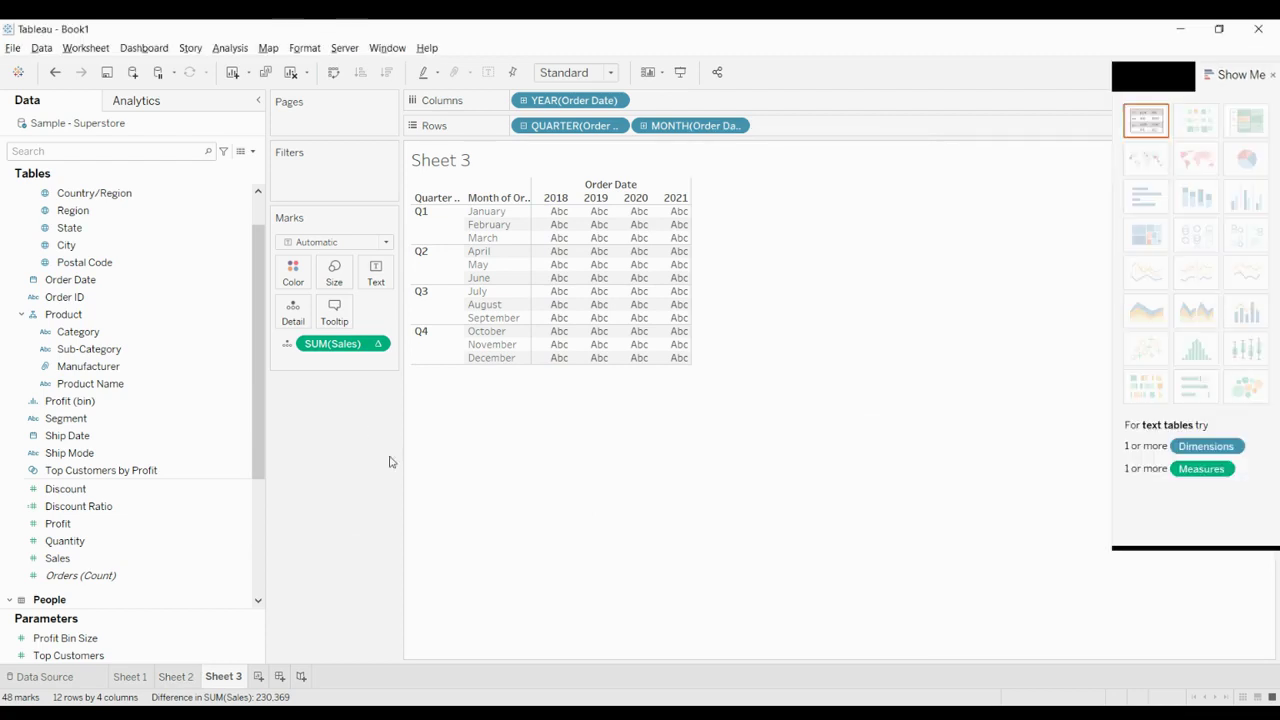
Remove the Sales difference calculation from the detail marks and add Sales to the table as text
left_click_drag(337, 343, 293, 542)
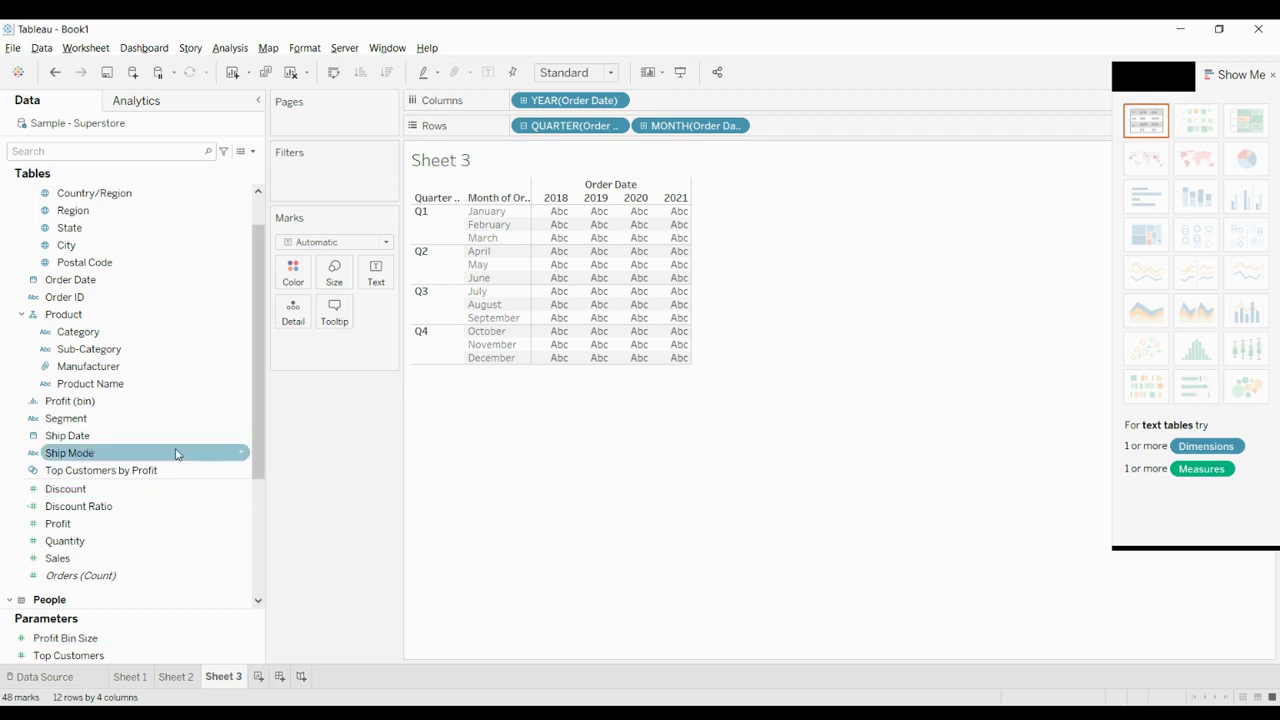
scroll(141, 553, "down", 1)
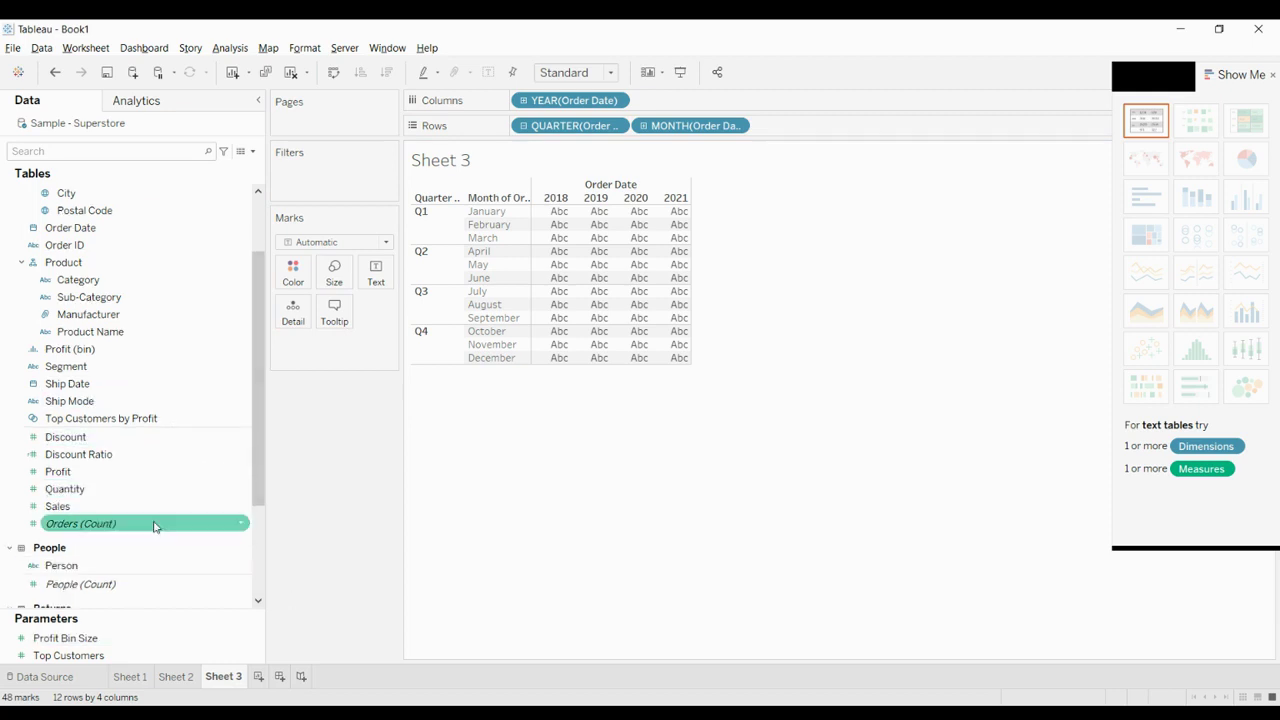
left_click_drag(36, 506, 376, 273)
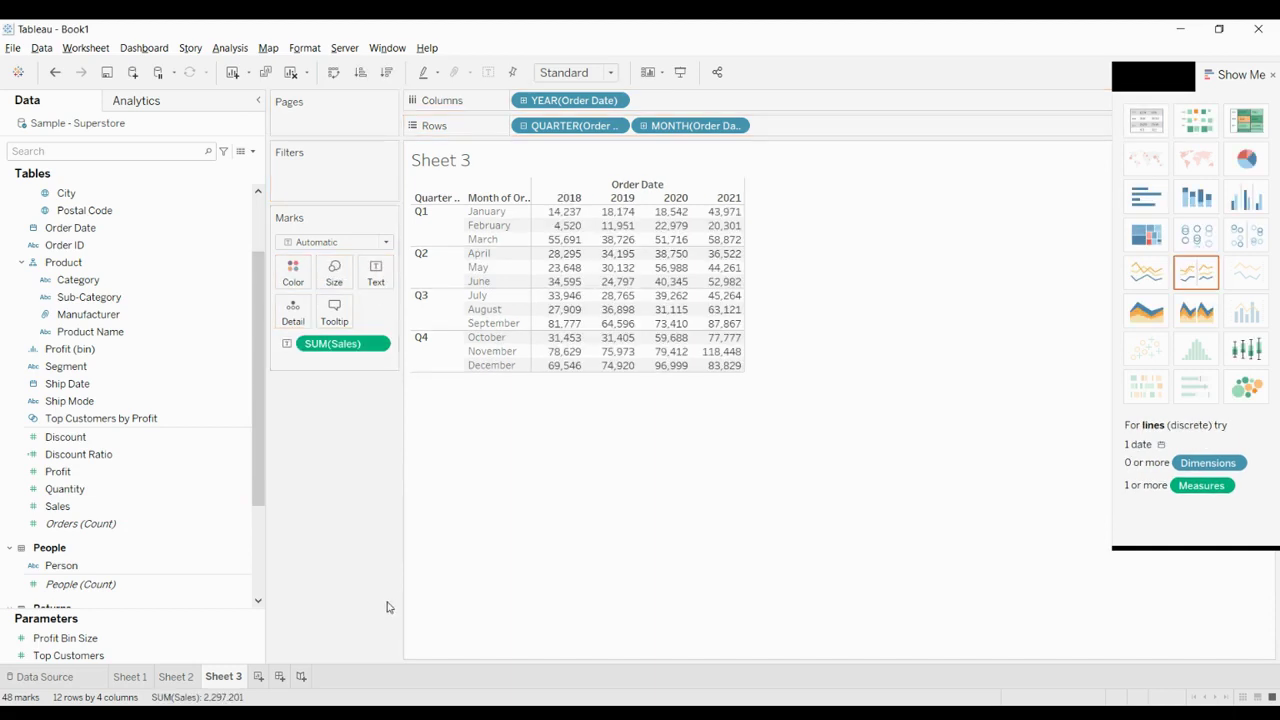
Apply a Difference From table calculation to Sales and try the Compute Using options from Table (down) through Cell
left_click(378, 346)
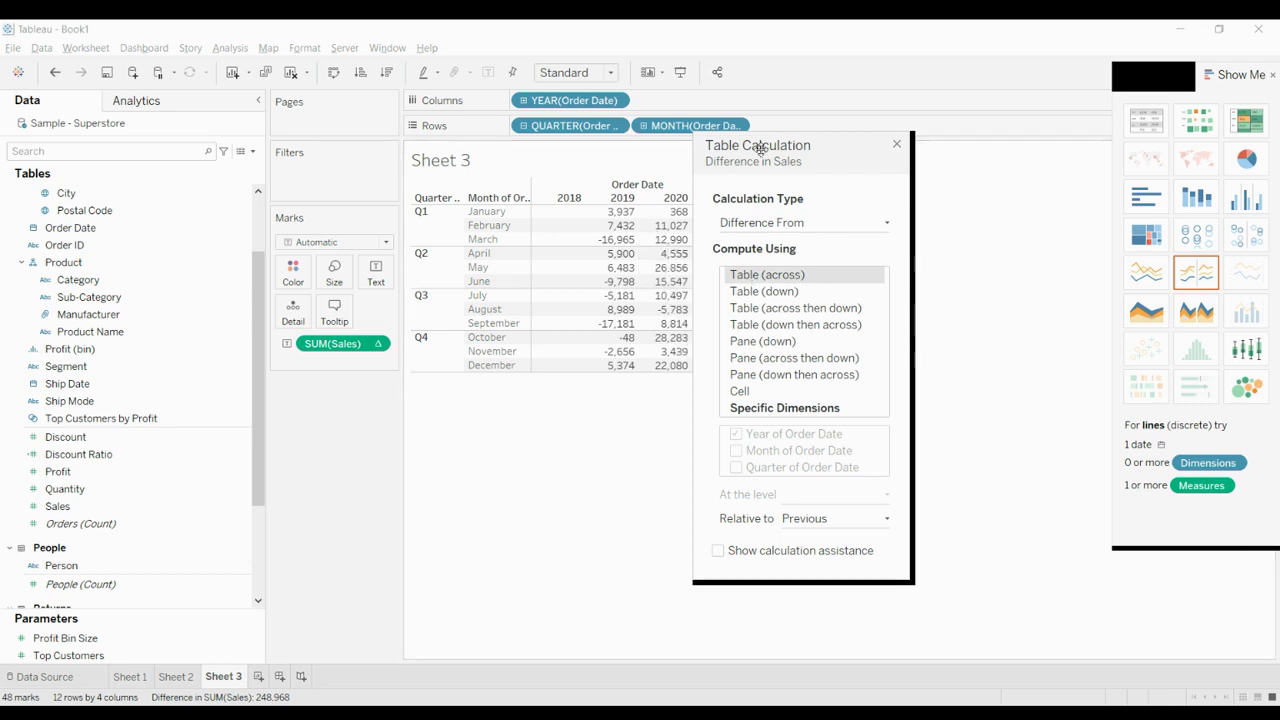
left_click_drag(817, 140, 1012, 195)
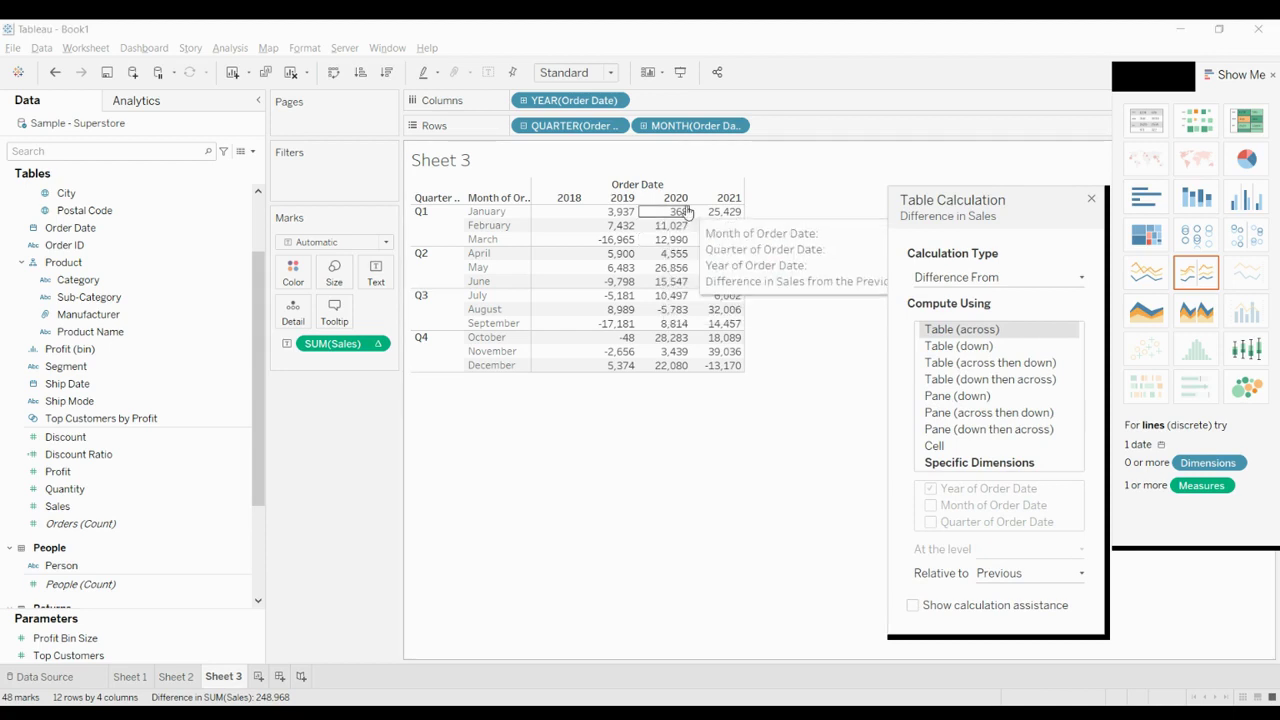
left_click(944, 347)
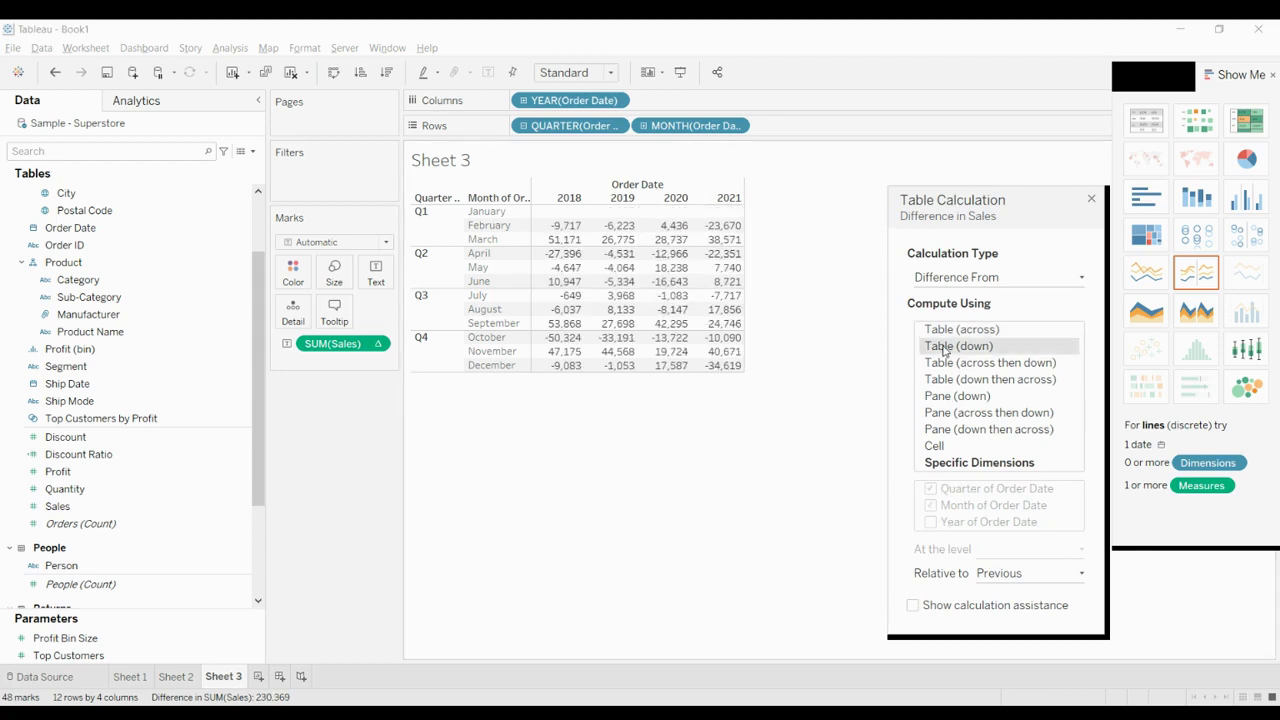
left_click(953, 364)
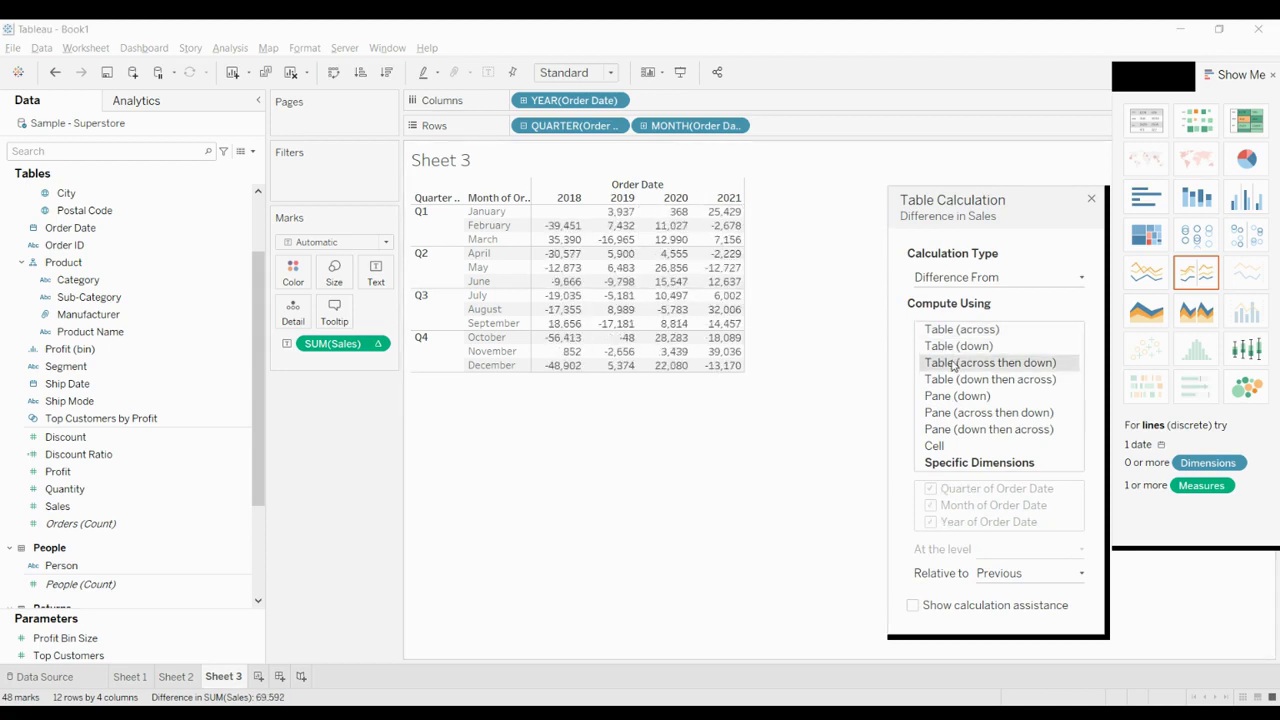
left_click(957, 381)
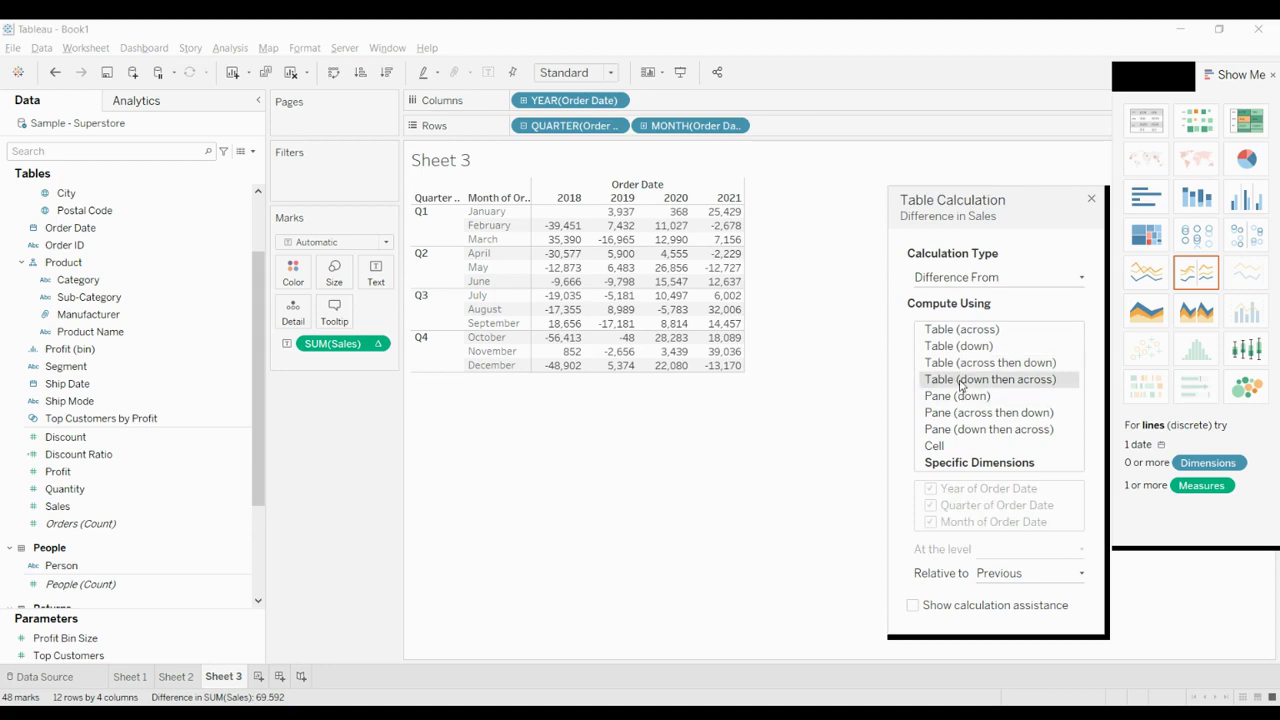
left_click(960, 396)
left_click(958, 412)
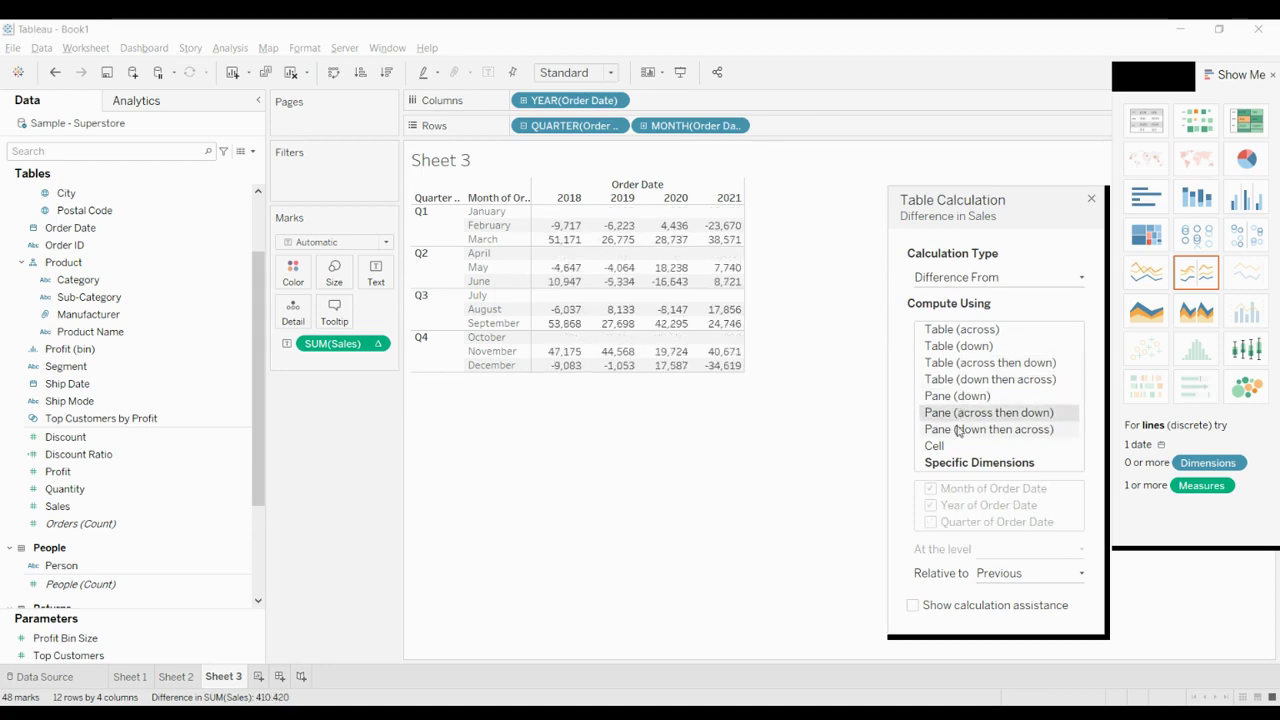
left_click(957, 429)
left_click(954, 446)
Compare Table (across) with Table (down), leave the Sales difference computed using Table (across), and close the calculation settings
left_click(963, 329)
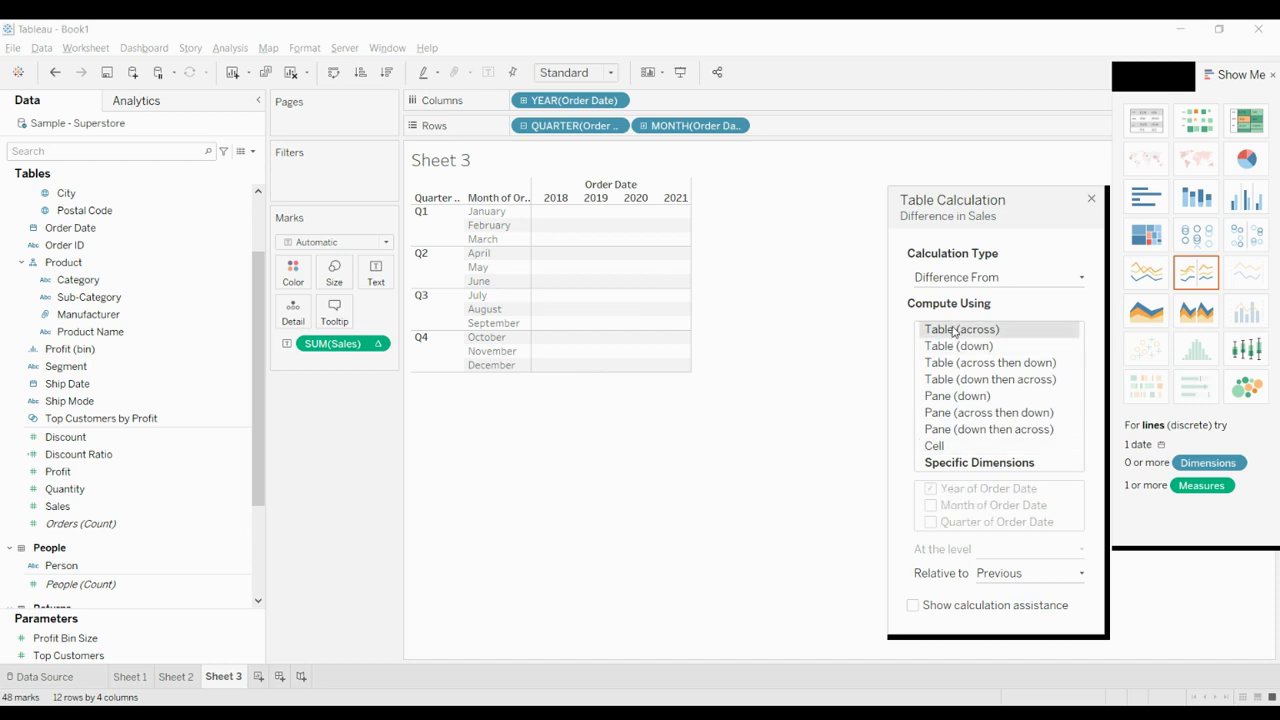
left_click(962, 345)
left_click(961, 330)
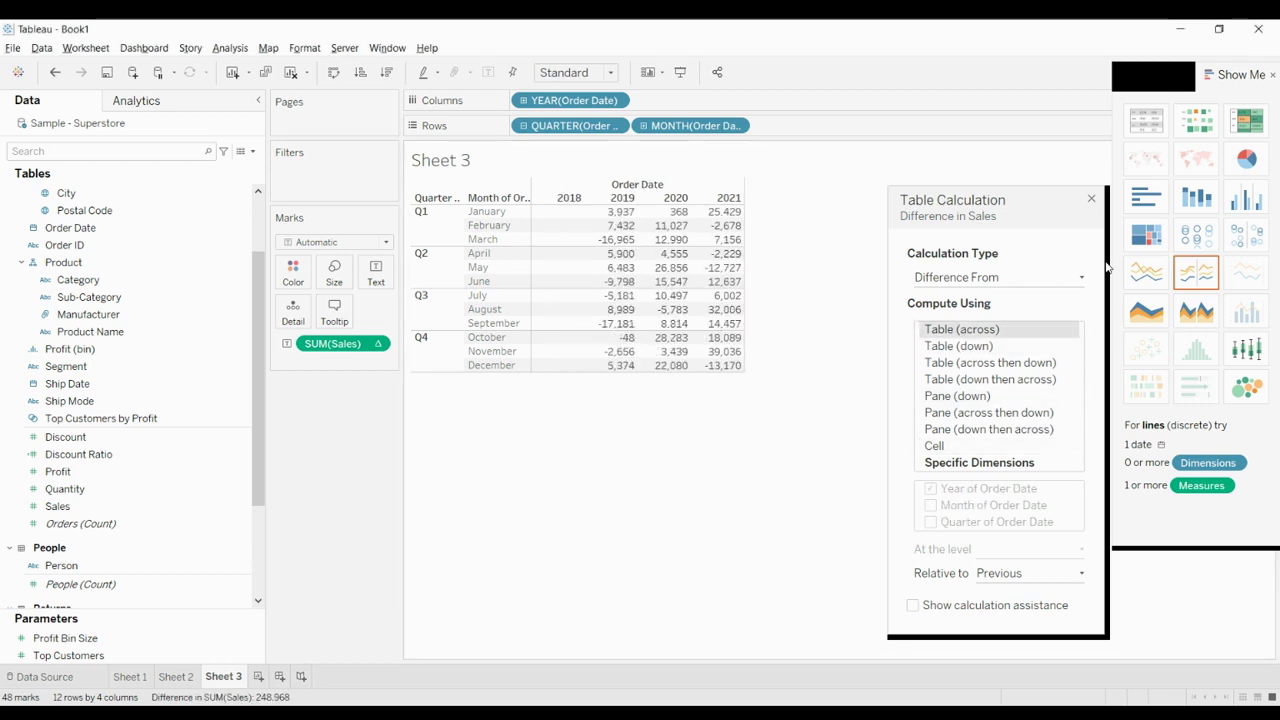
left_click(1095, 199)
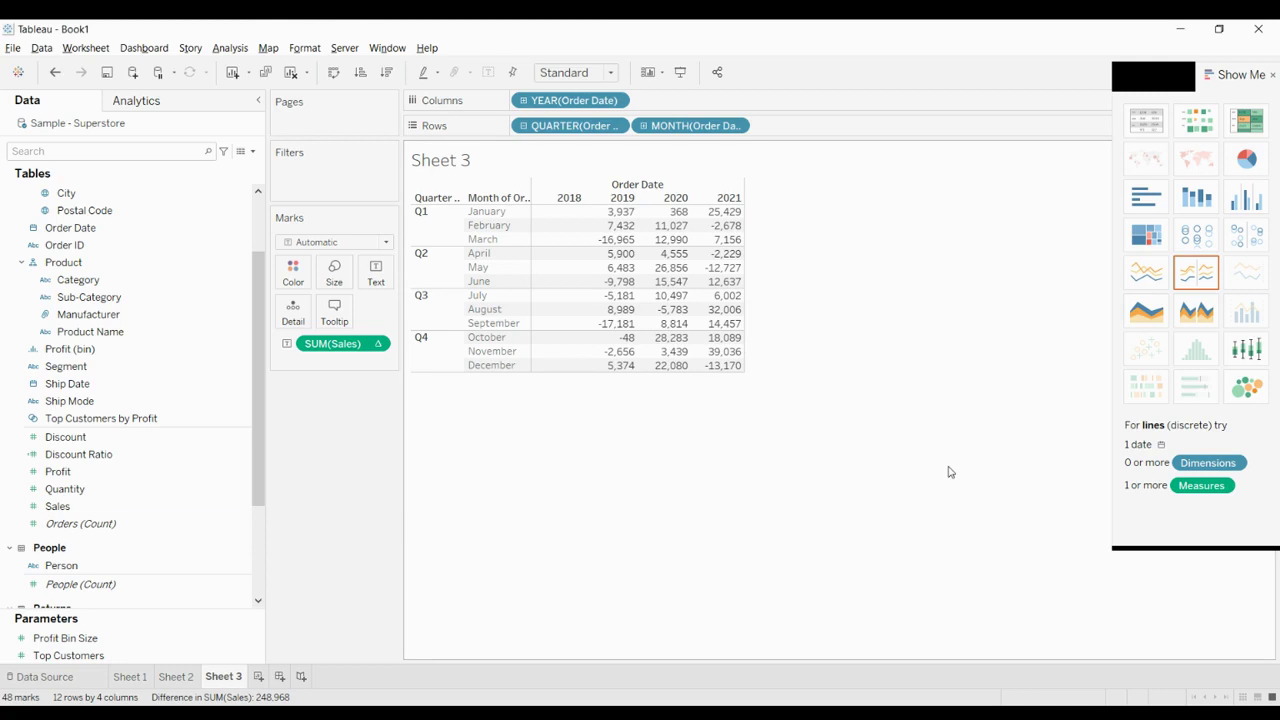
Change the calculation type of the Sales table calculation to Rank and close its settings
scroll(178, 472, "down", 5)
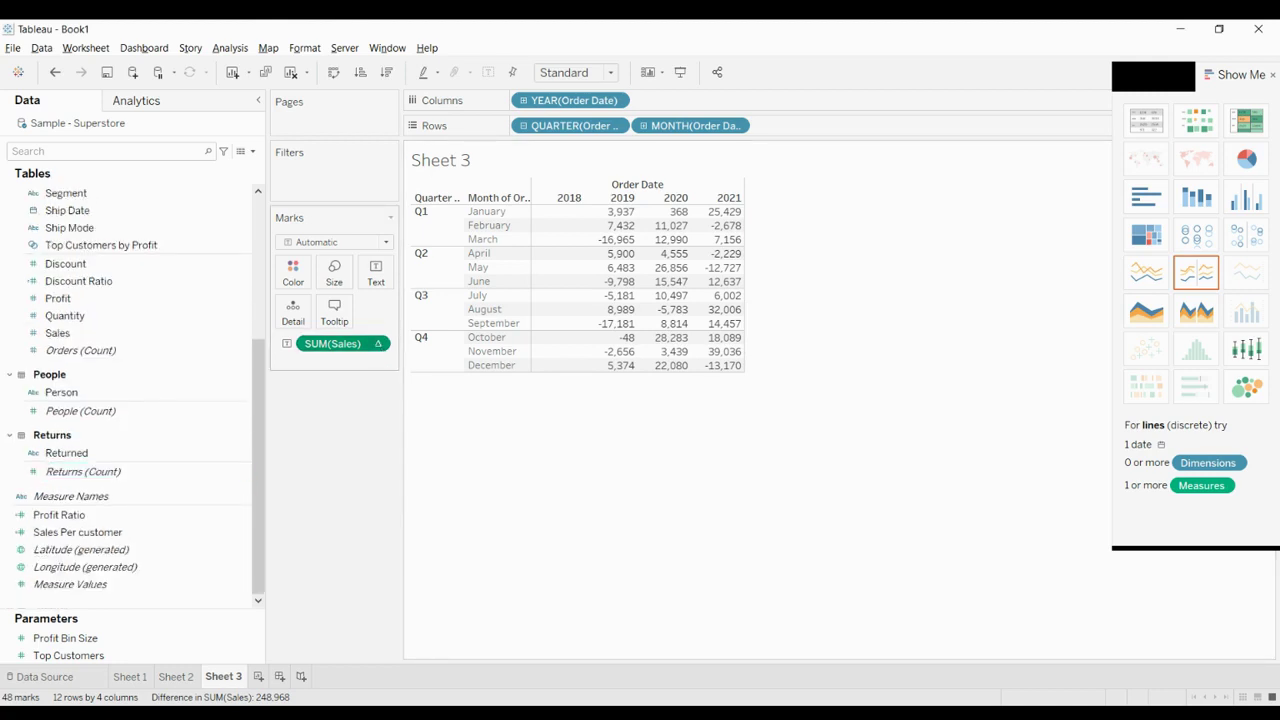
left_click(351, 594)
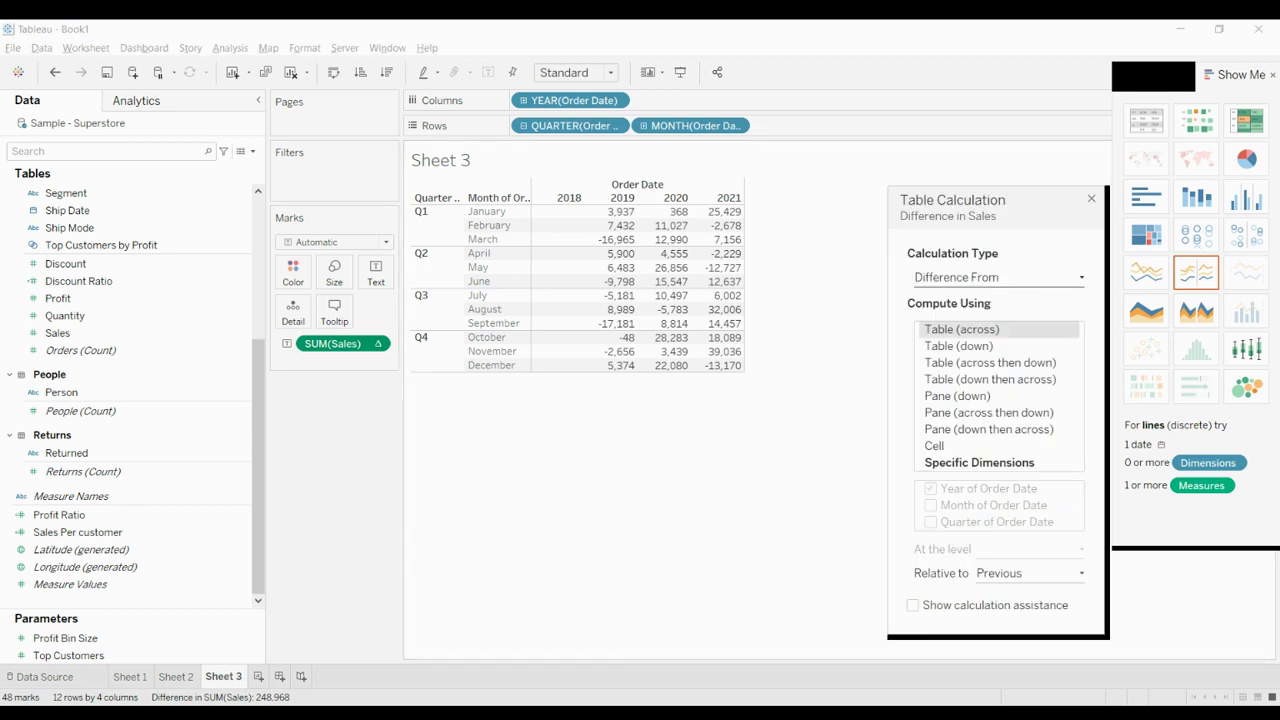
left_click(1069, 355)
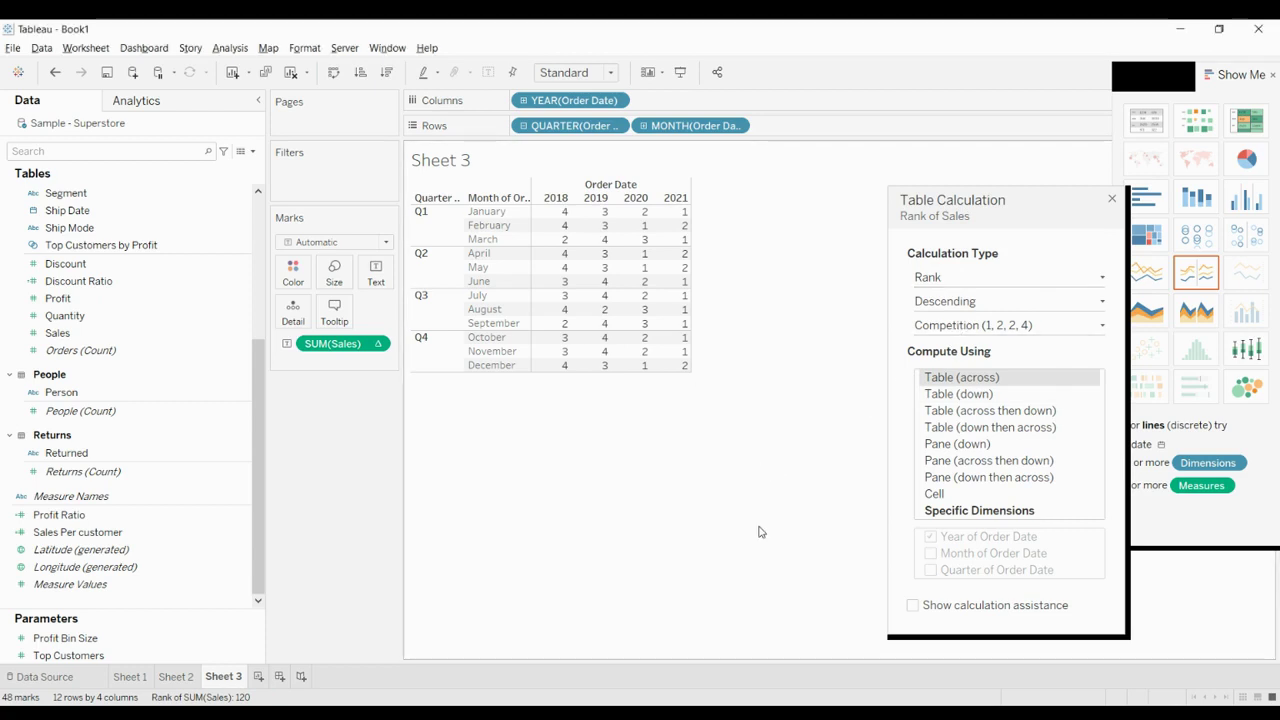
left_click(1112, 198)
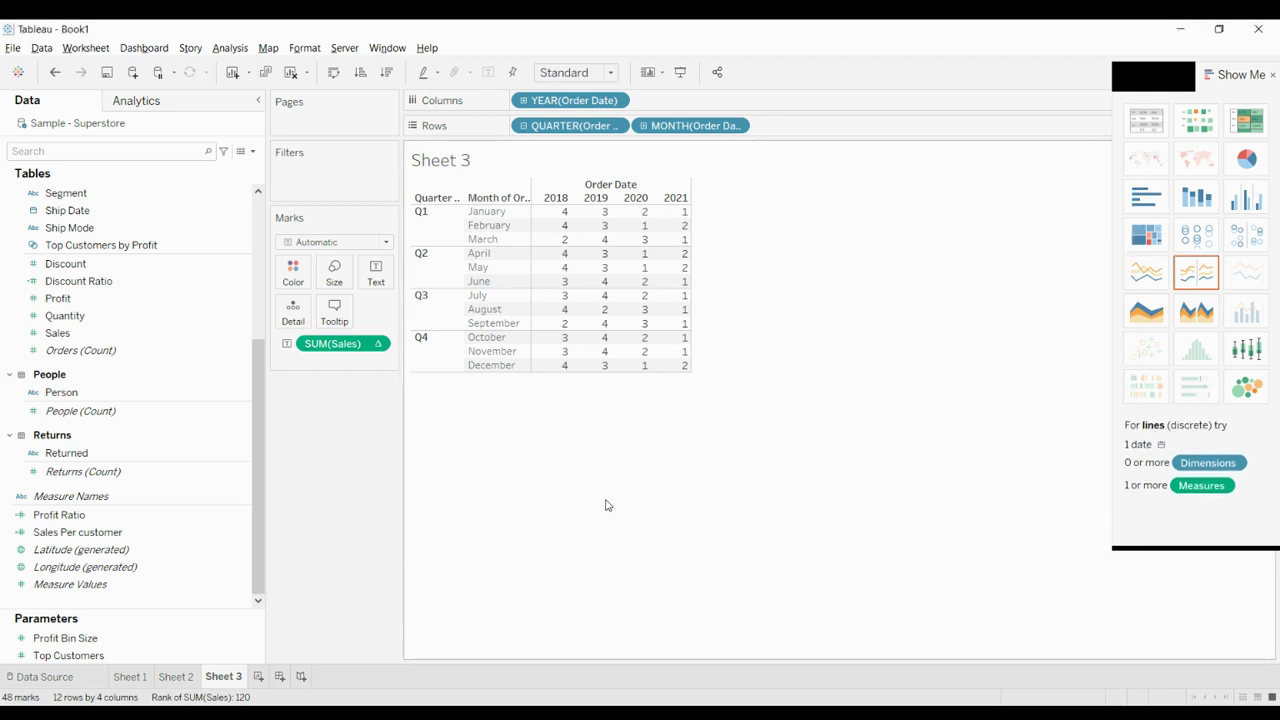
Undo the rank and difference table calculations on Sales
mouse_move(600, 348)
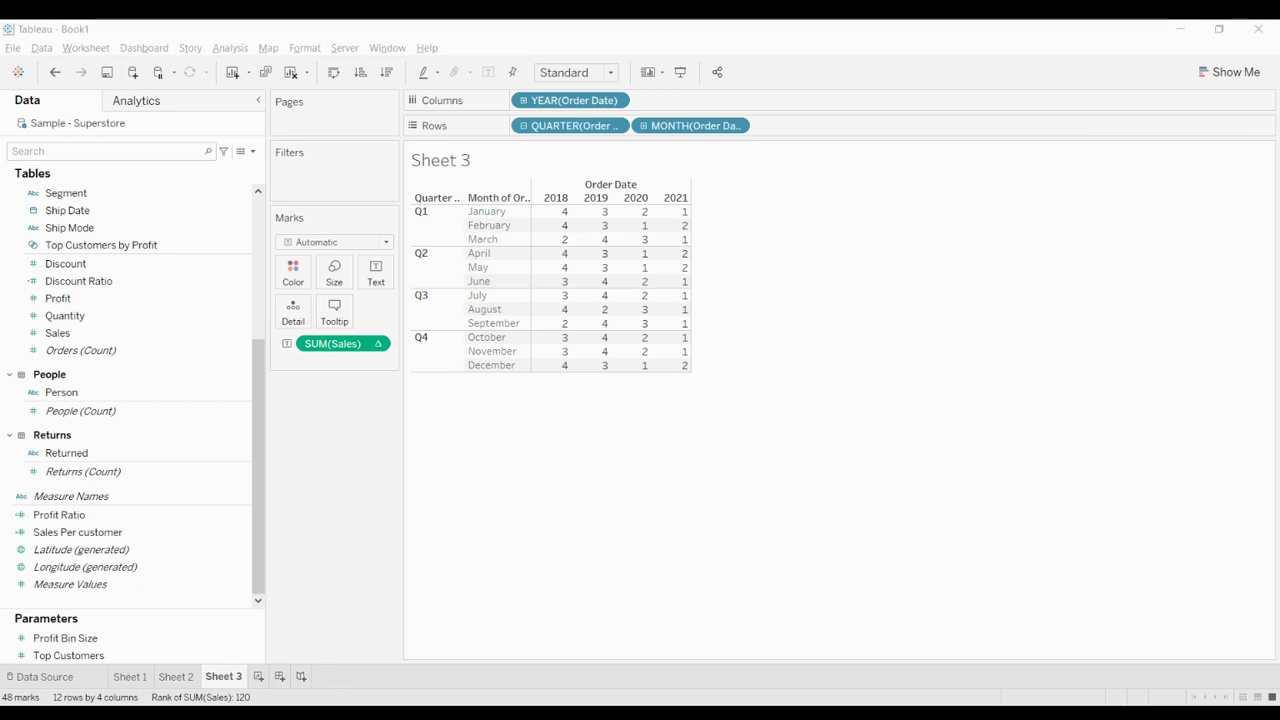
left_click(184, 708)
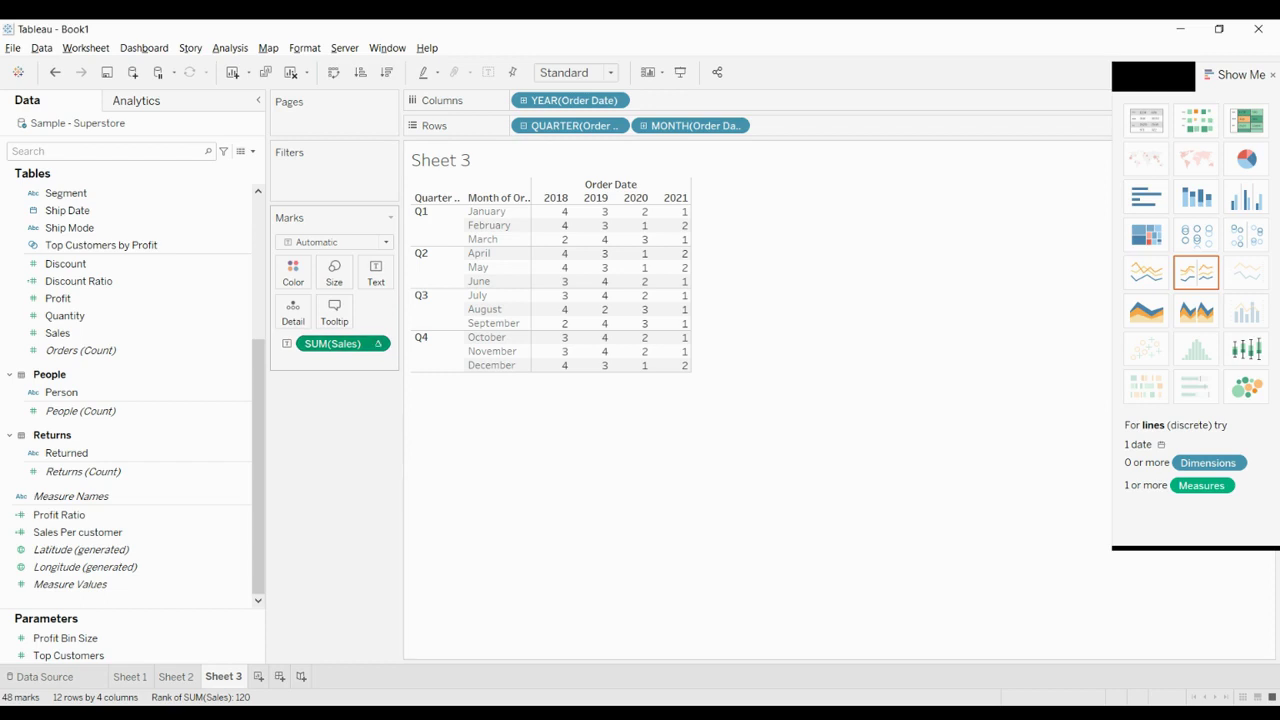
key("ctrl+z")
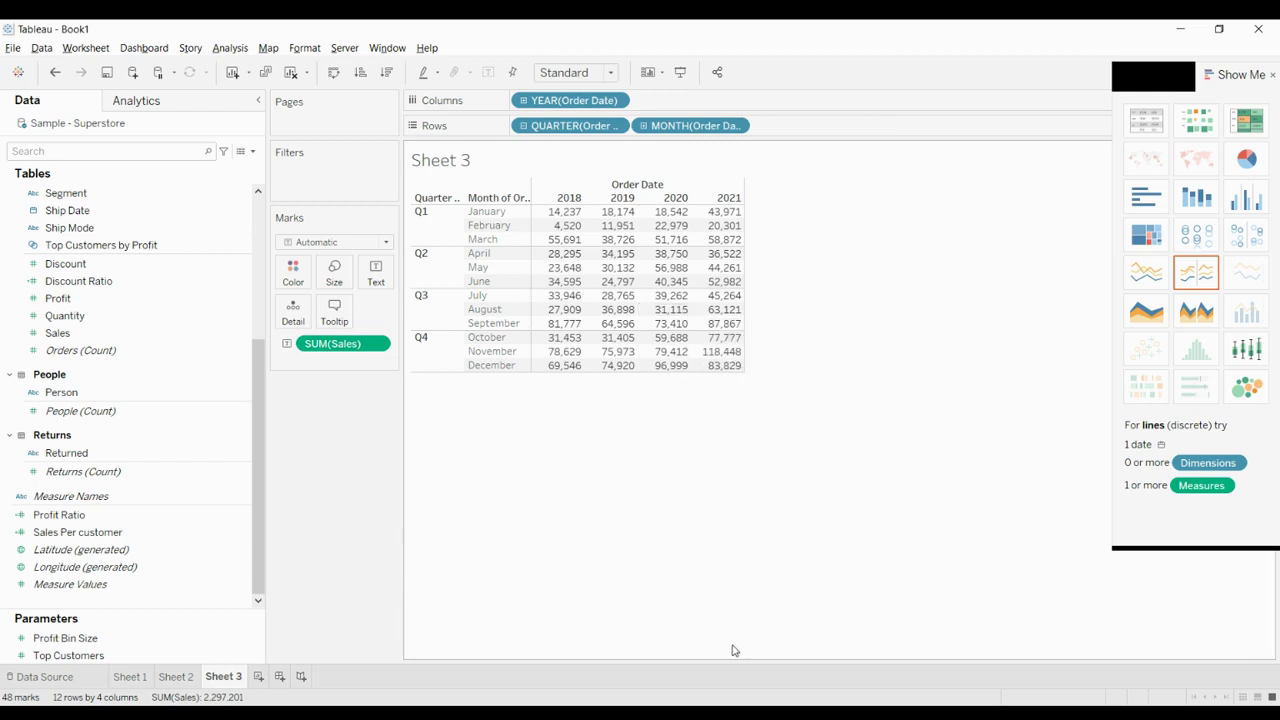
left_click(398, 709)
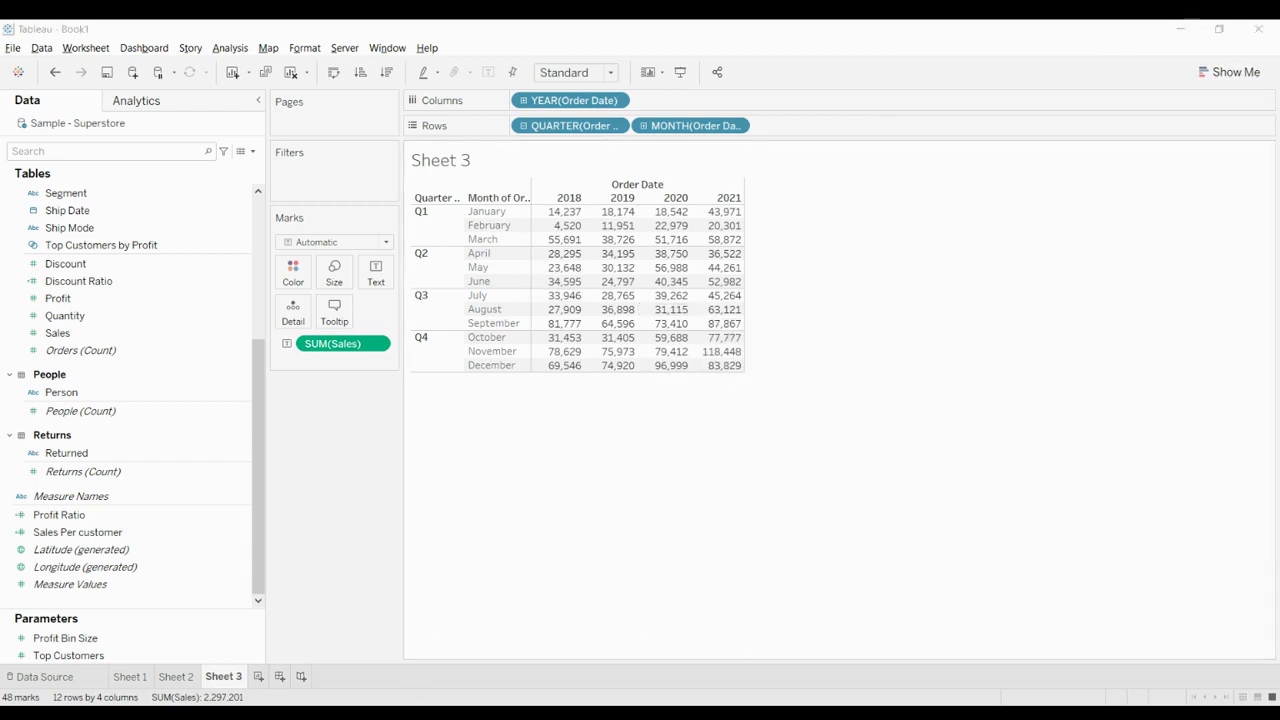